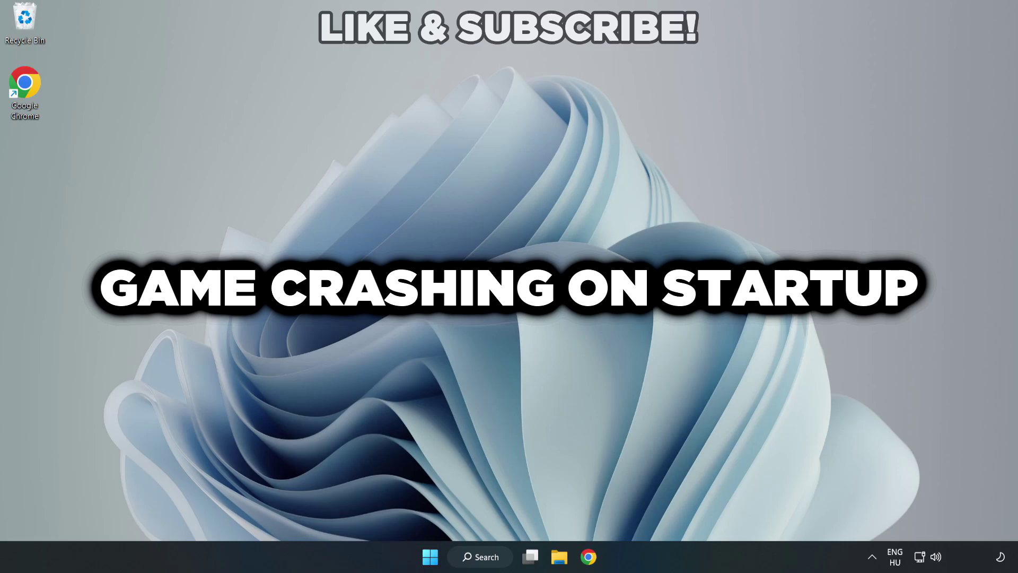
- Search the taskbar for 'device manager' and open the Device Manager result
click(485, 557)
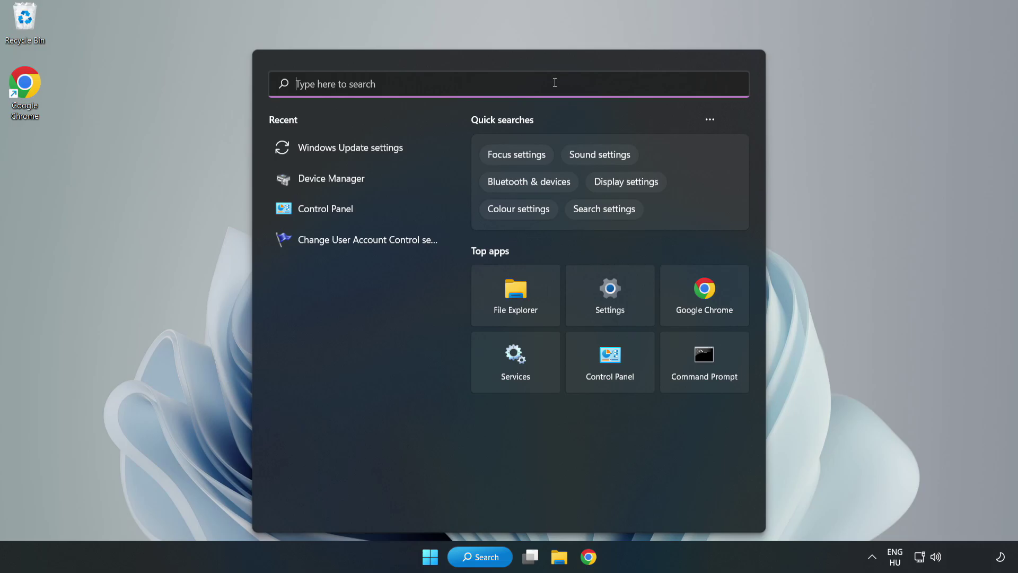
text(devi)
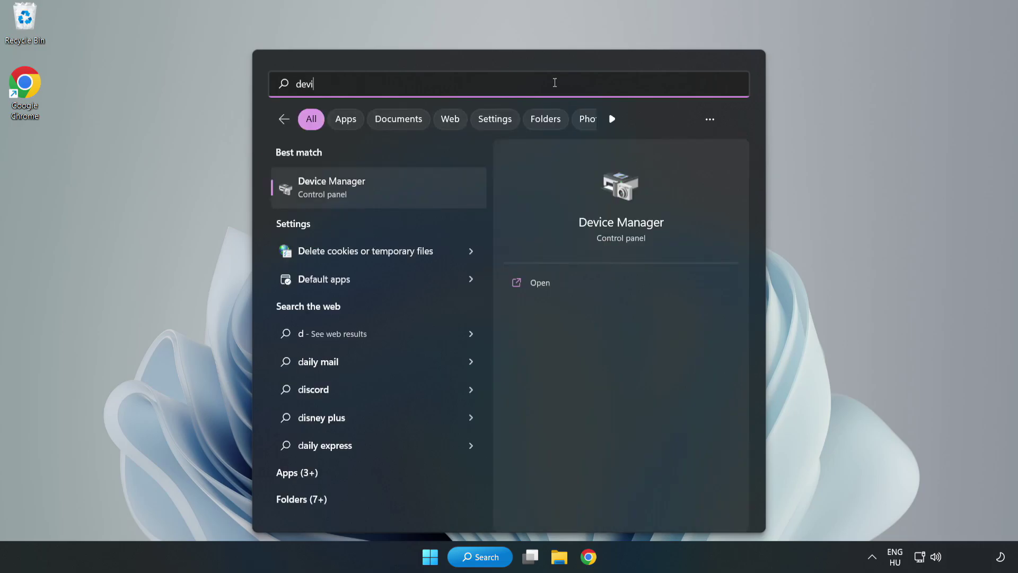
text(ce manager)
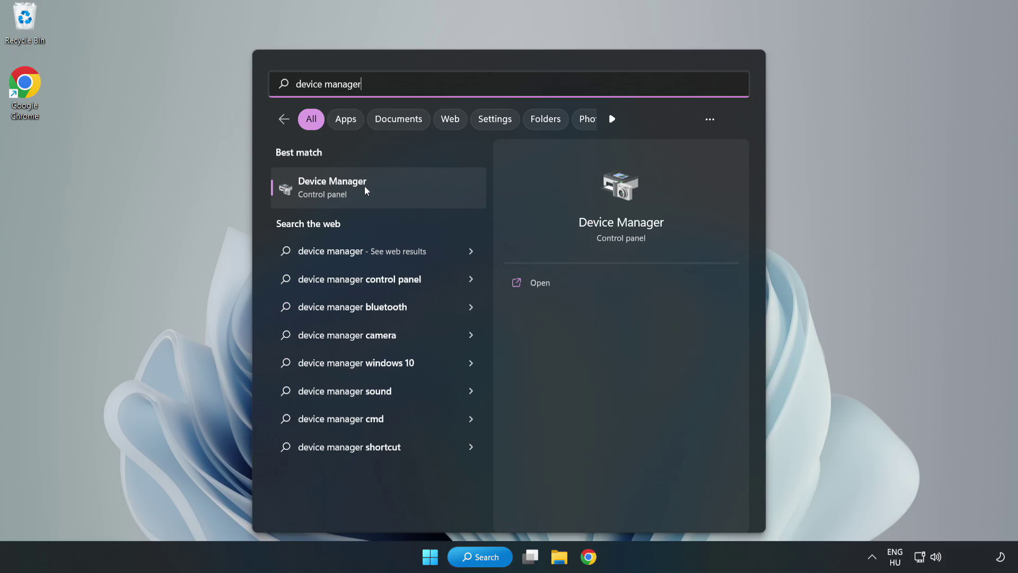
click(378, 192)
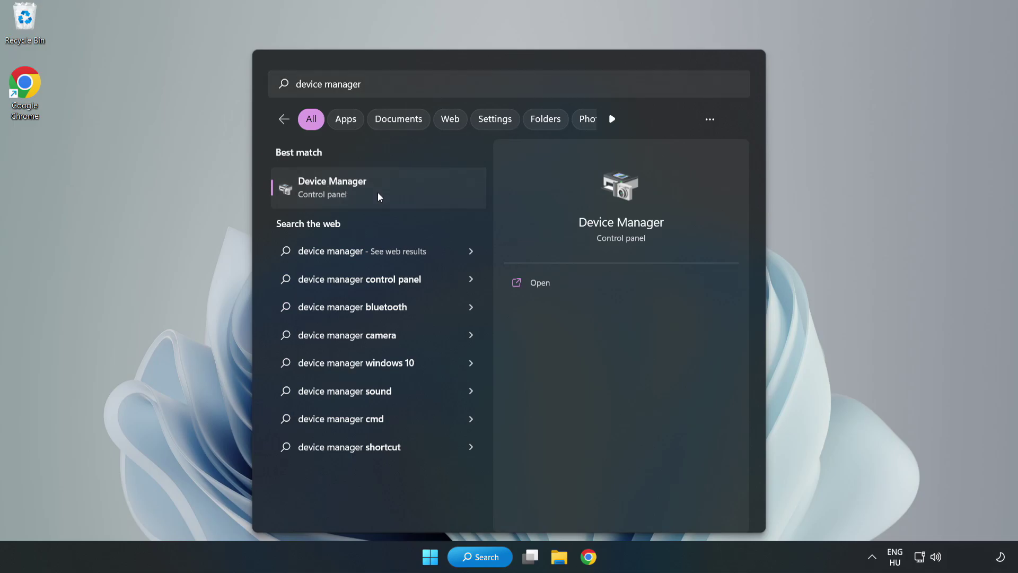
click(378, 191)
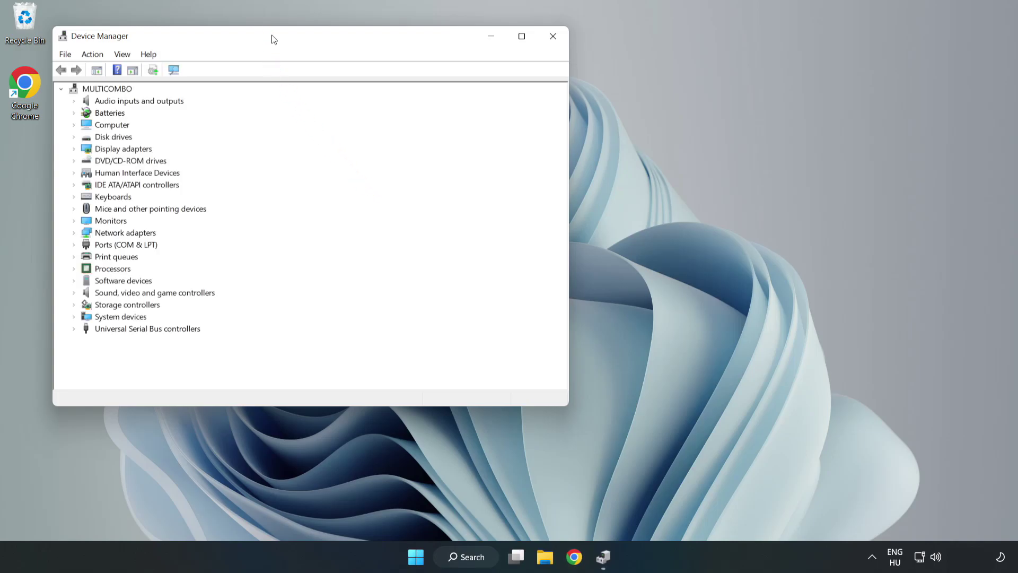
- Expand Display adapters and start a driver update for VMware SVGA 3D
drag(273, 39, 455, 92)
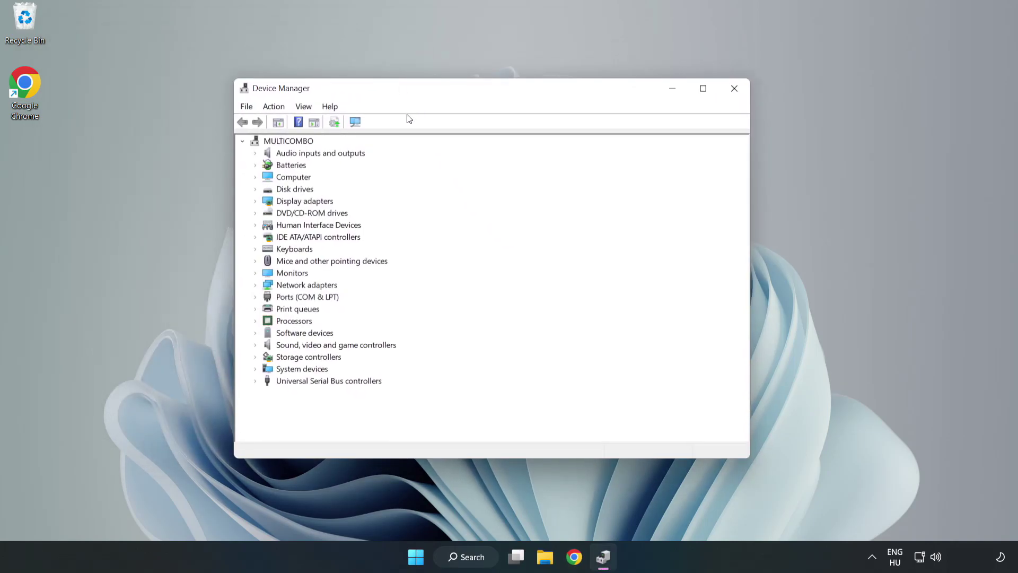
click(275, 202)
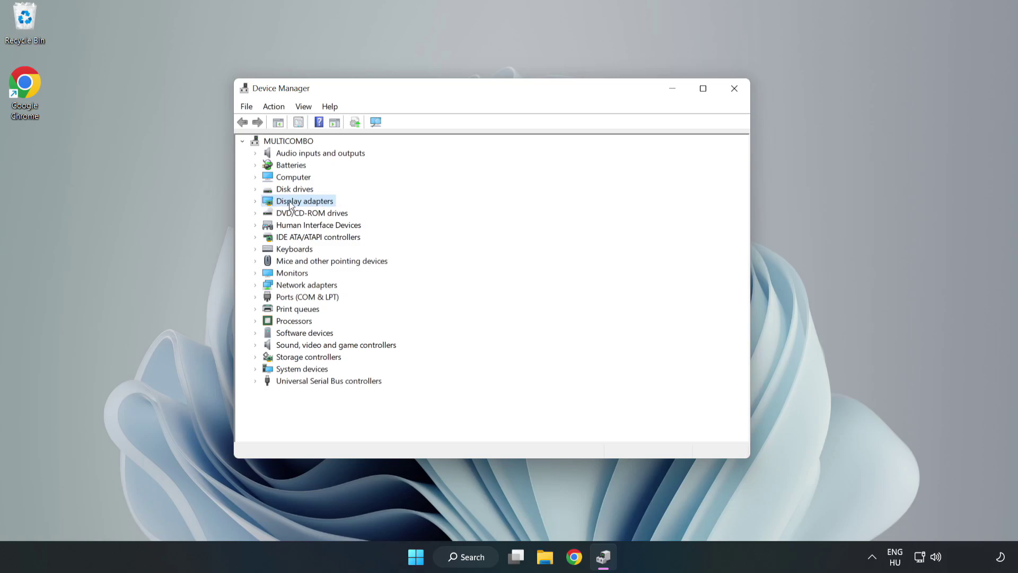
click(256, 203)
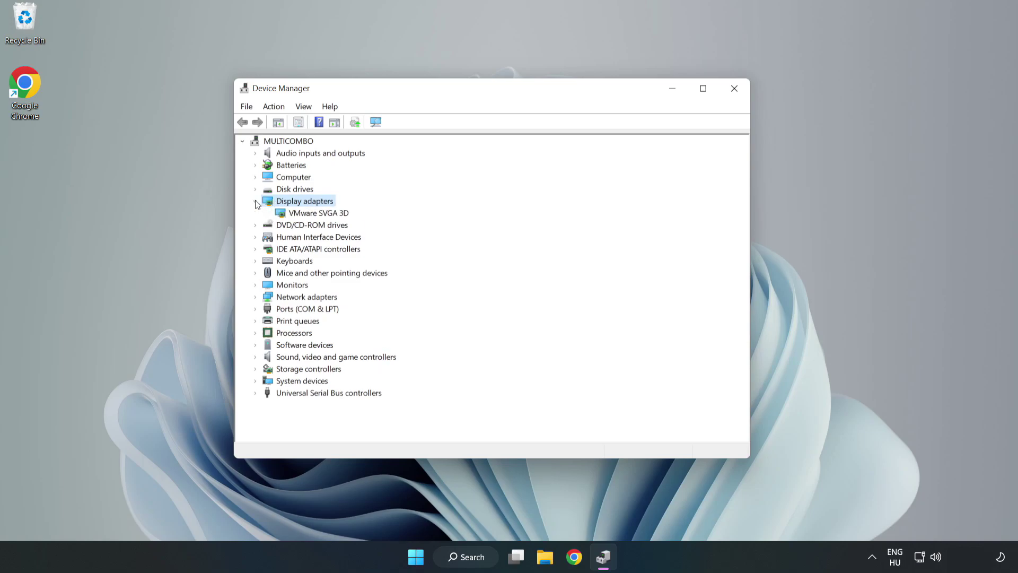
click(318, 213)
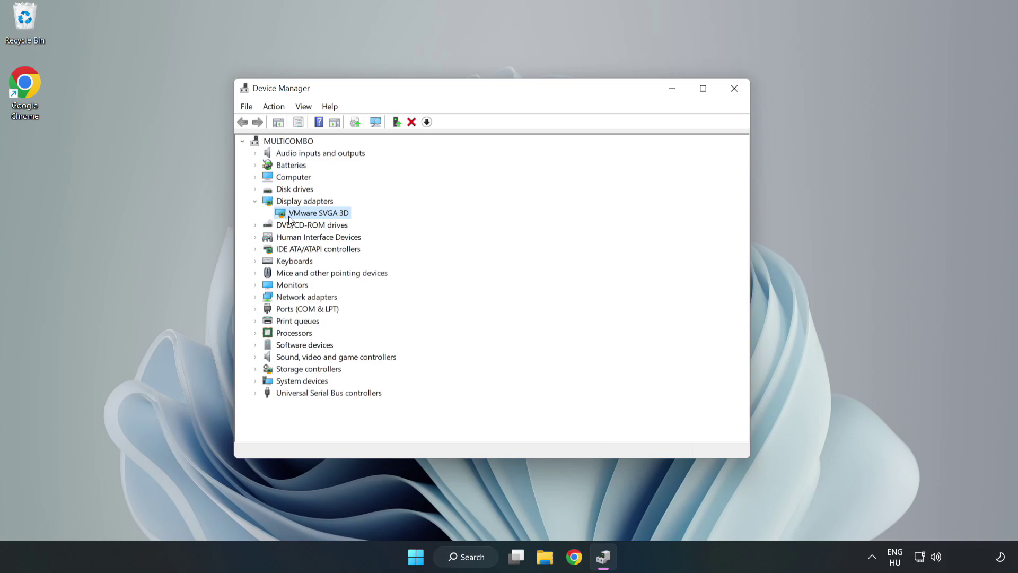
right_click(319, 217)
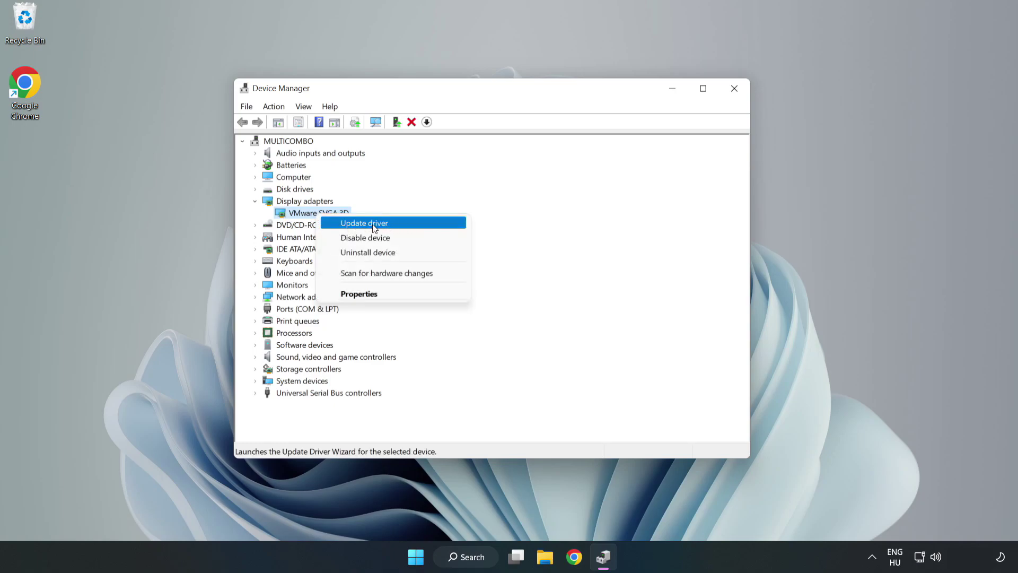
click(394, 226)
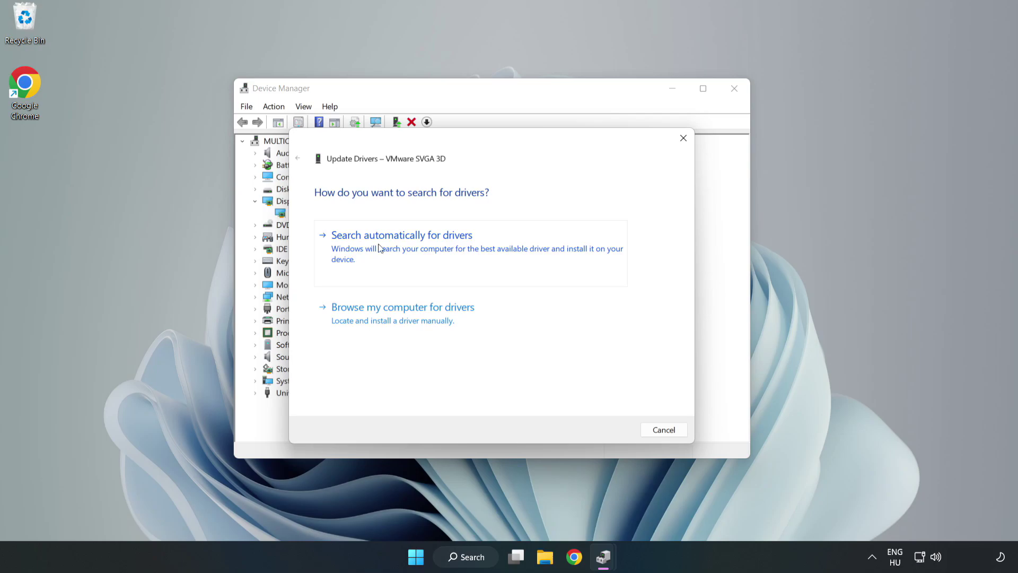
- Search automatically for a VMware SVGA 3D driver, close the wizard, then close Device Manager
click(405, 249)
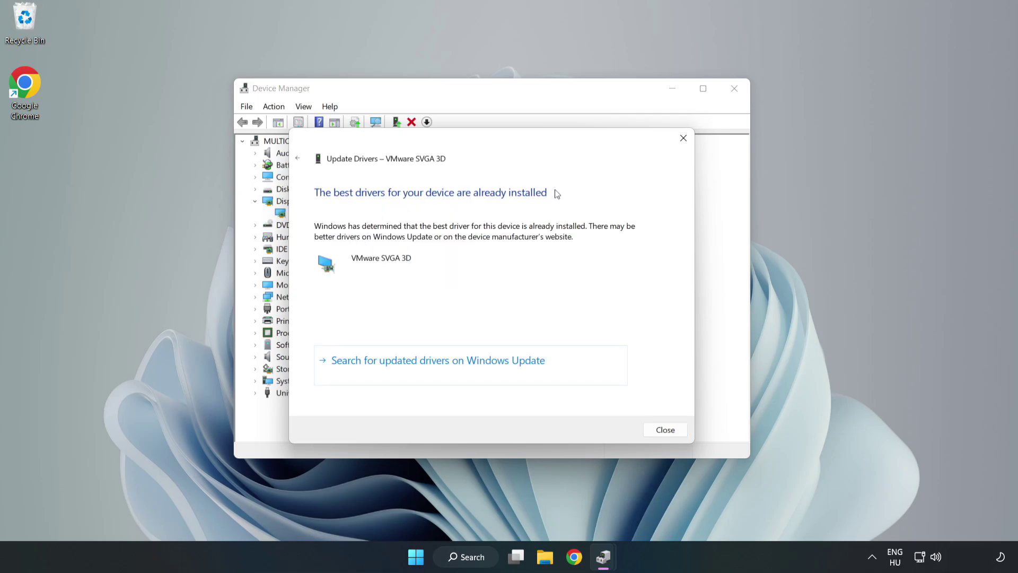
click(665, 430)
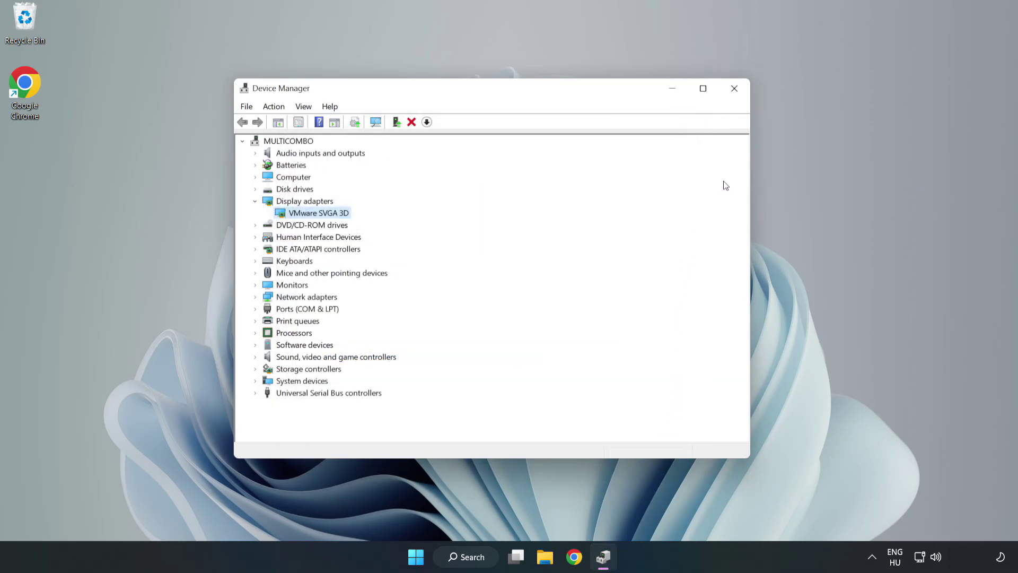
click(735, 90)
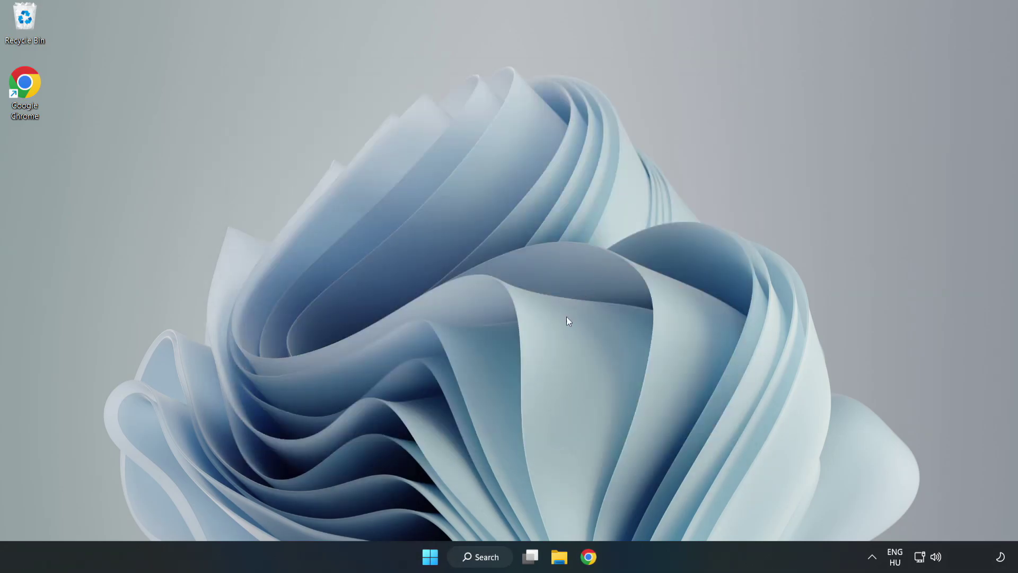
- Search Windows for 'updates' to reach the Windows Update settings
click(481, 556)
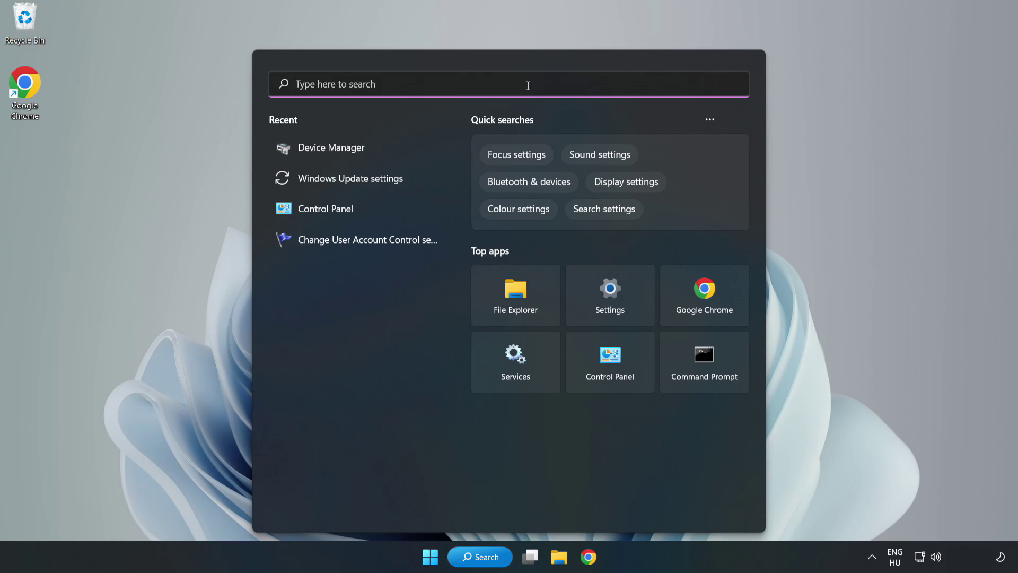
text(updates)
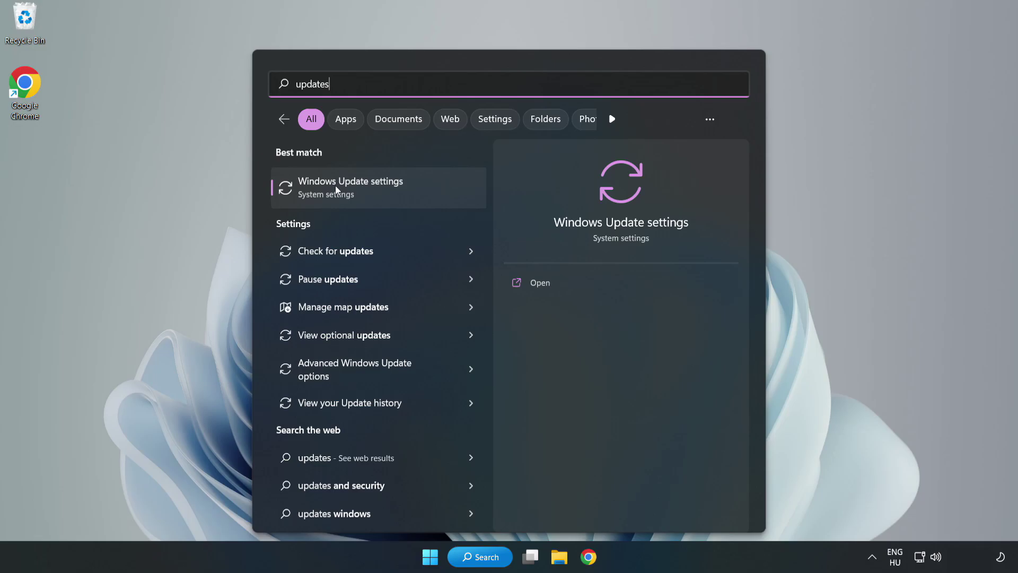
- Maximize Windows Update, check for updates until it reports up to date, then close Settings
click(362, 189)
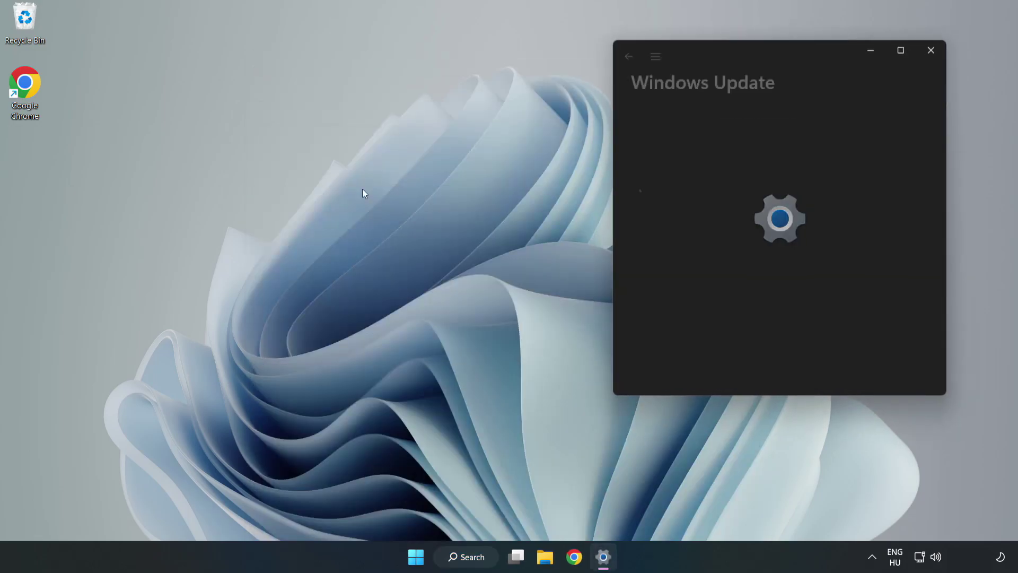
click(902, 51)
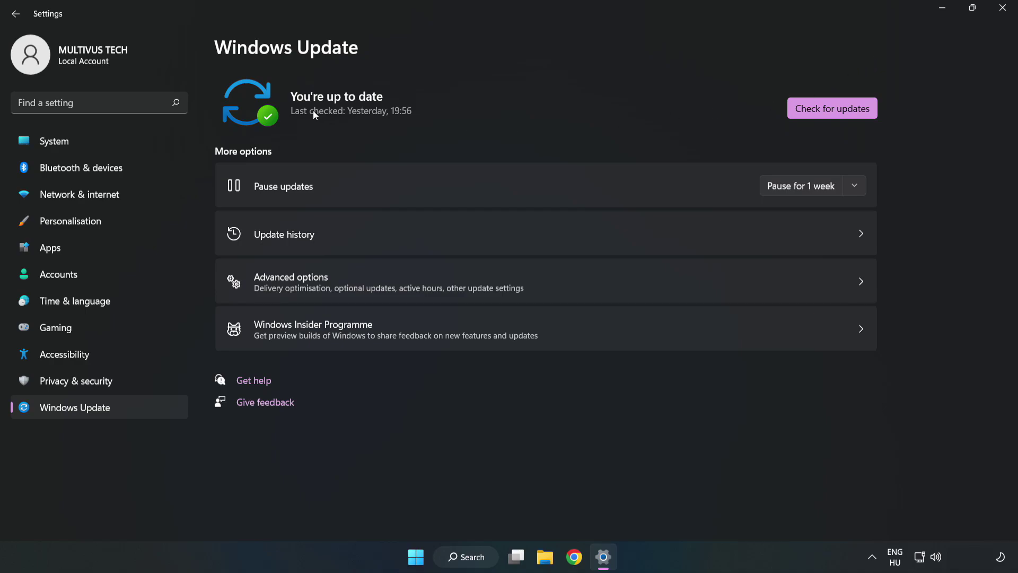
click(836, 110)
click(1003, 8)
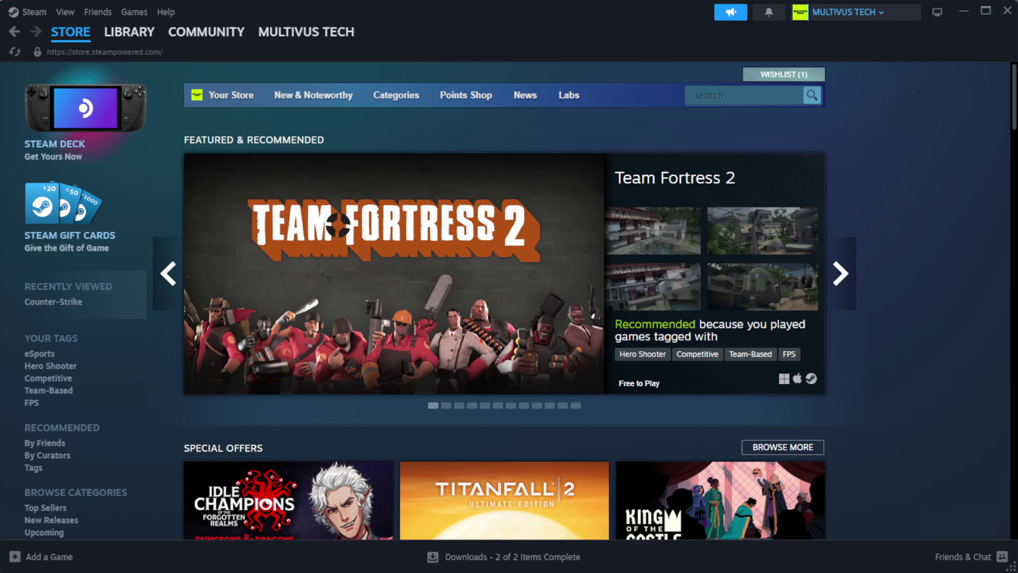
mouse_move(129, 32)
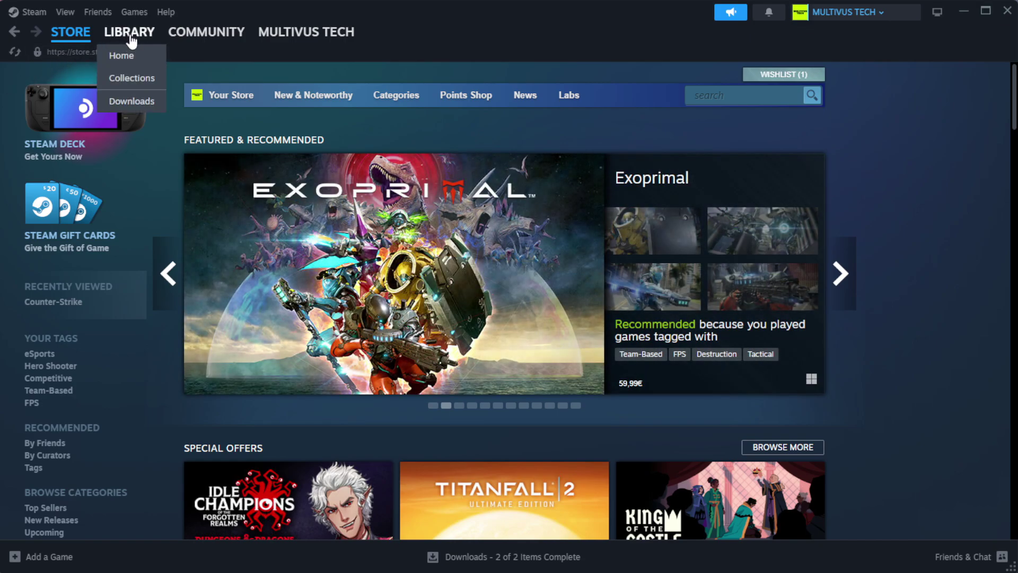
- Open Properties for YOUR NOT WORKING GAME from the Steam library
click(128, 55)
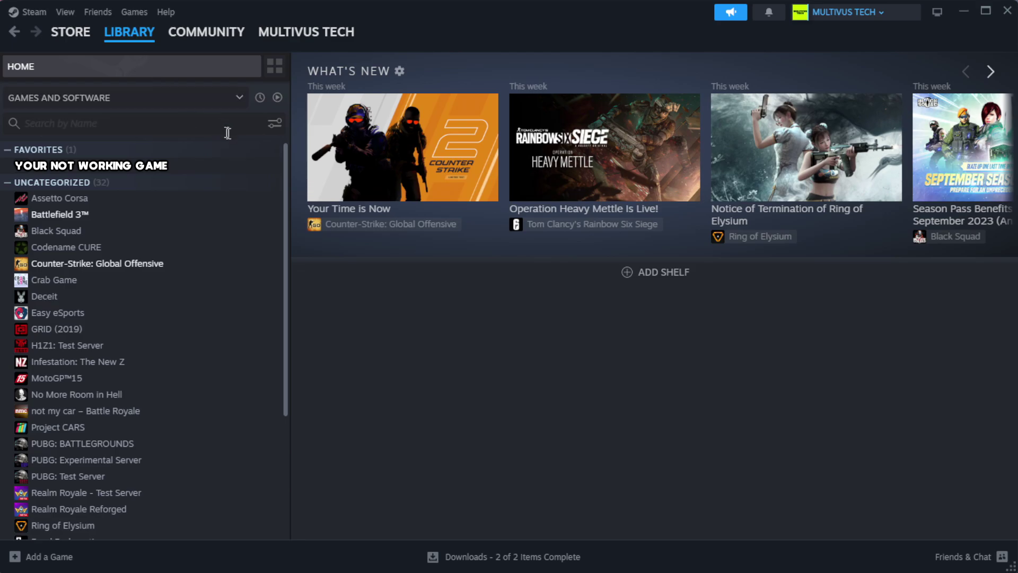
right_click(251, 169)
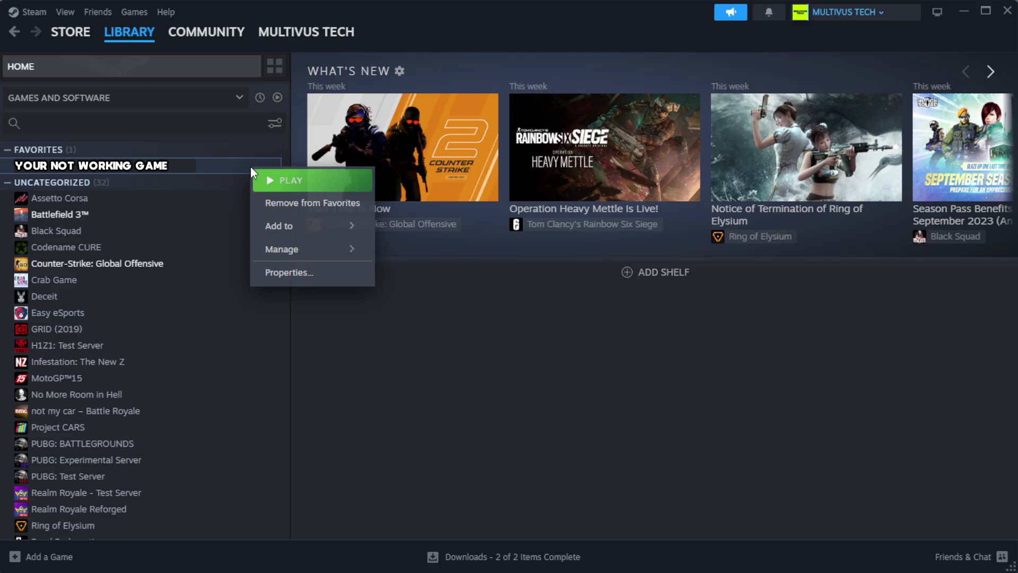
click(318, 274)
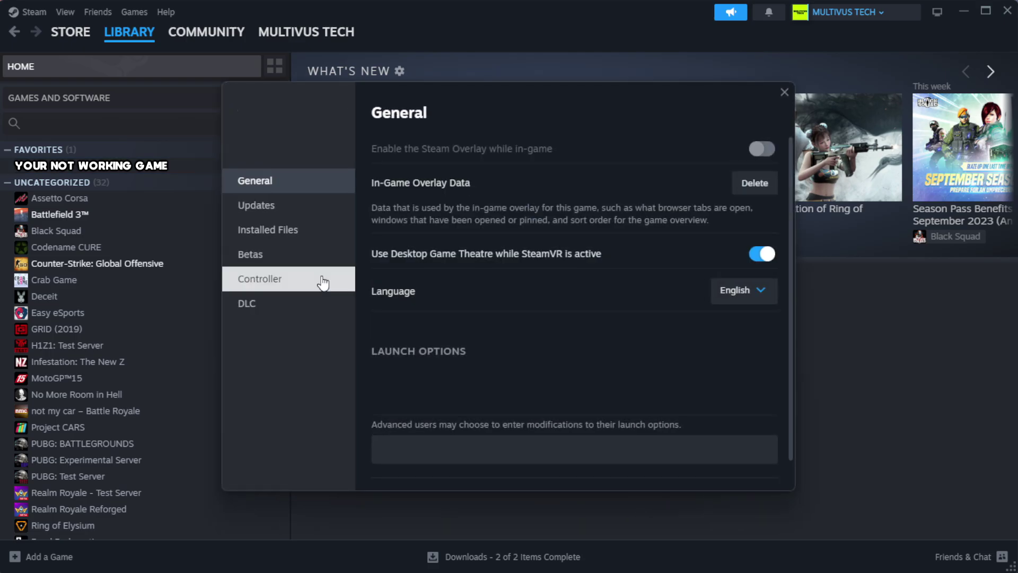
- Verify integrity of the game's installed files, with all 1039 files validated
click(335, 241)
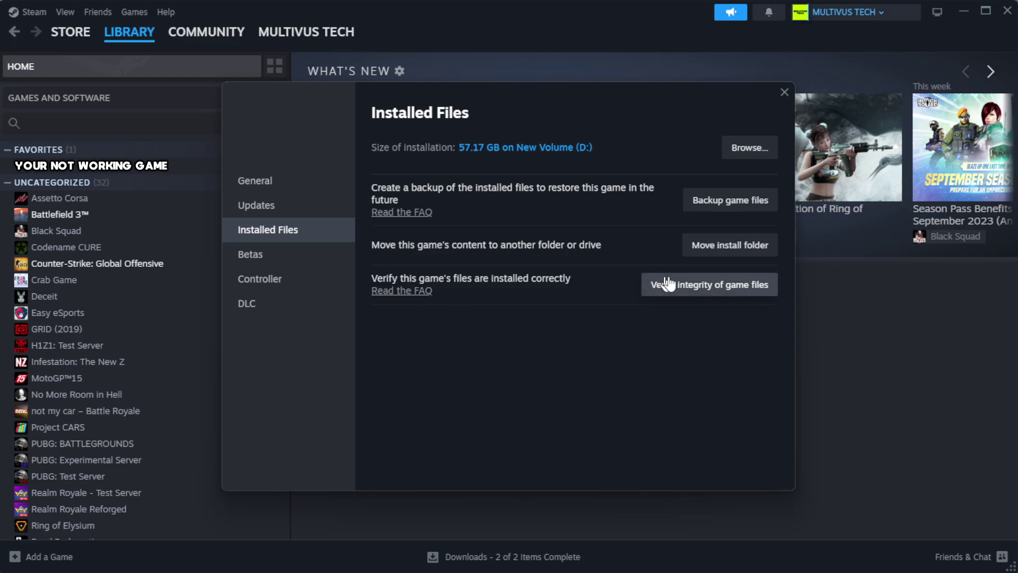
click(717, 292)
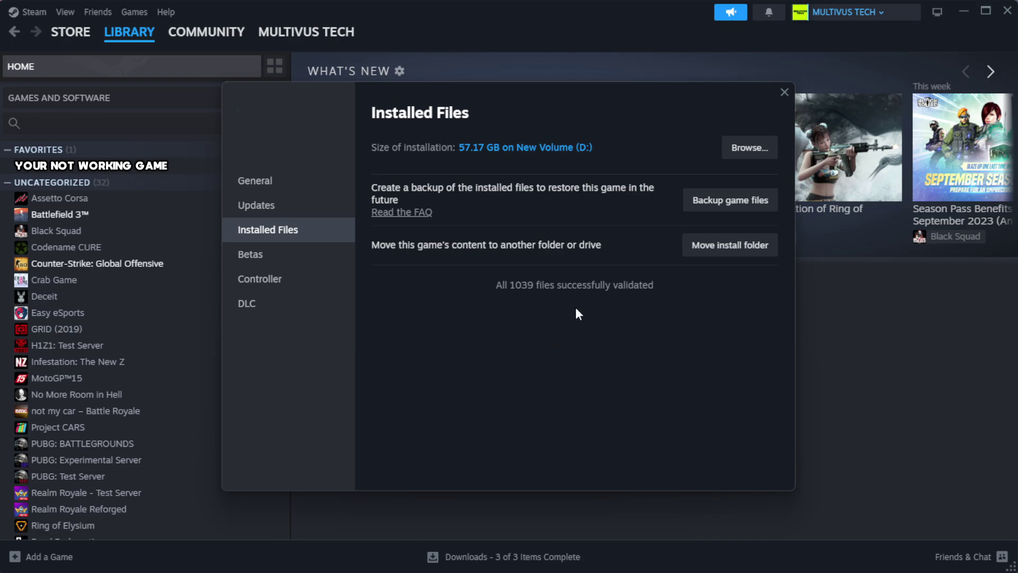
- Browse to the game's install folder and bring up the YOUR NOT WORKING GAME shortcut's menu
click(749, 148)
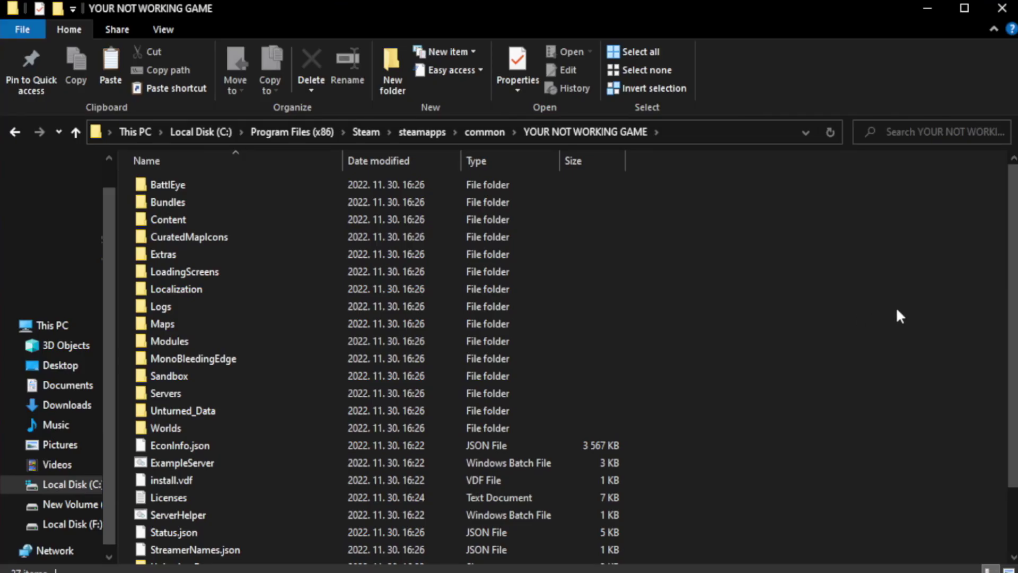
drag(1015, 287, 1014, 381)
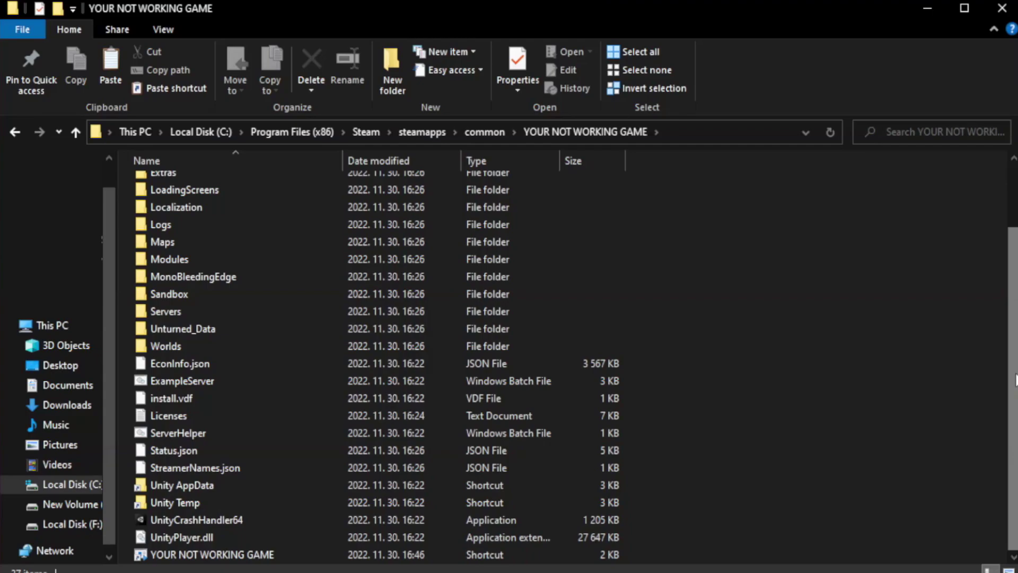
click(406, 554)
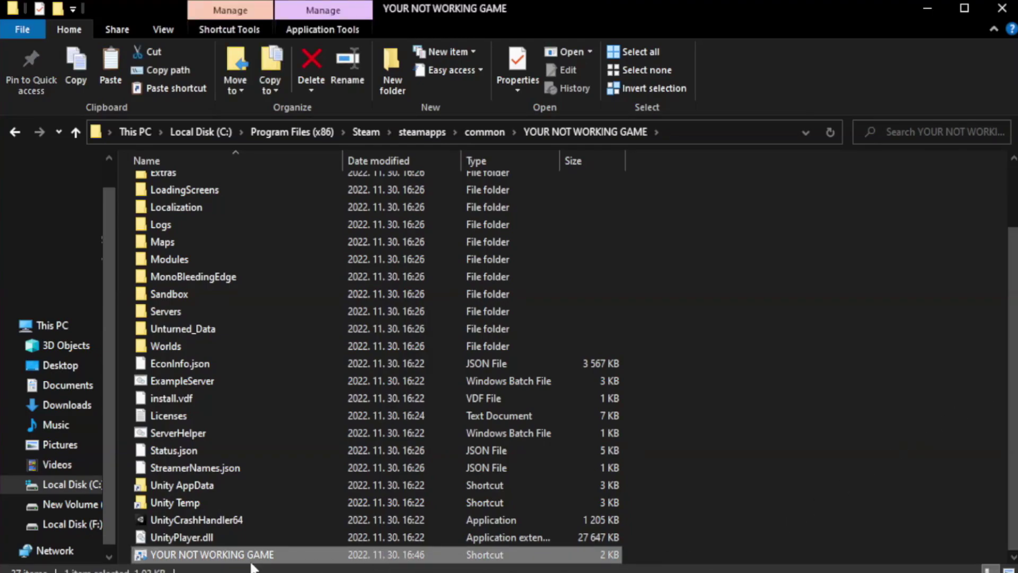
right_click(340, 555)
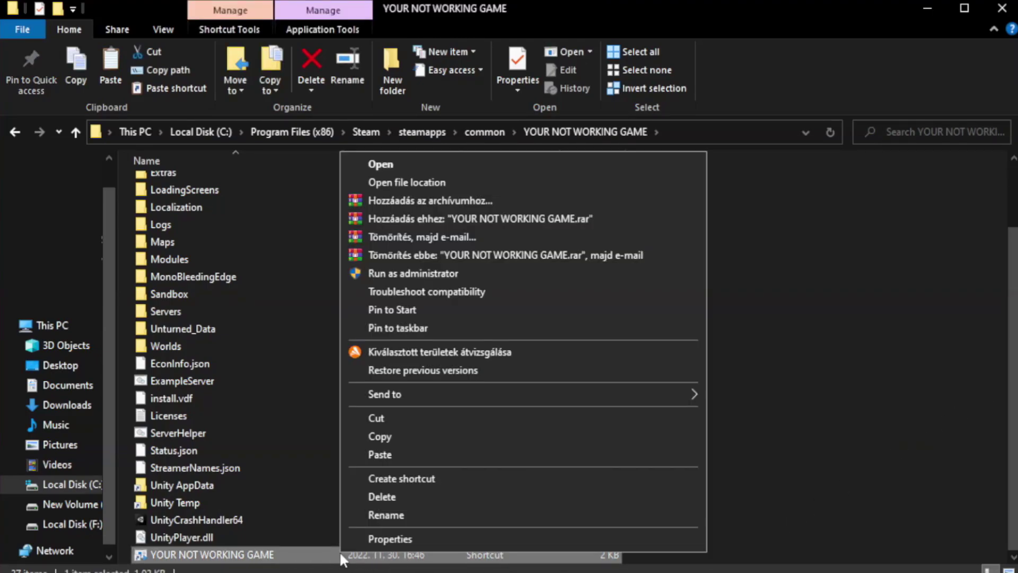
- Run the game shortcut in Windows 8 compatibility mode, apply it, and close the folder window
click(519, 539)
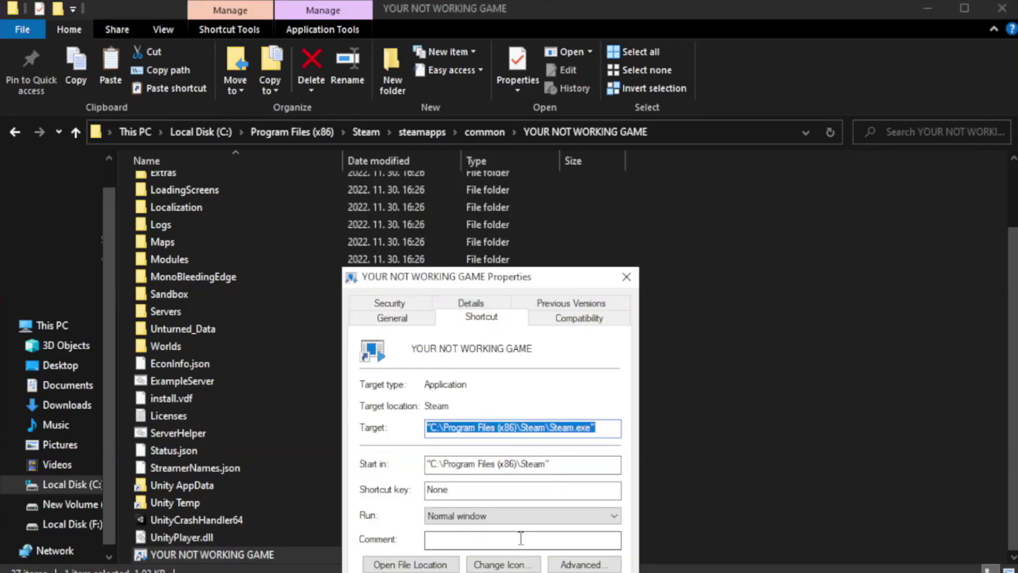
drag(511, 279, 512, 102)
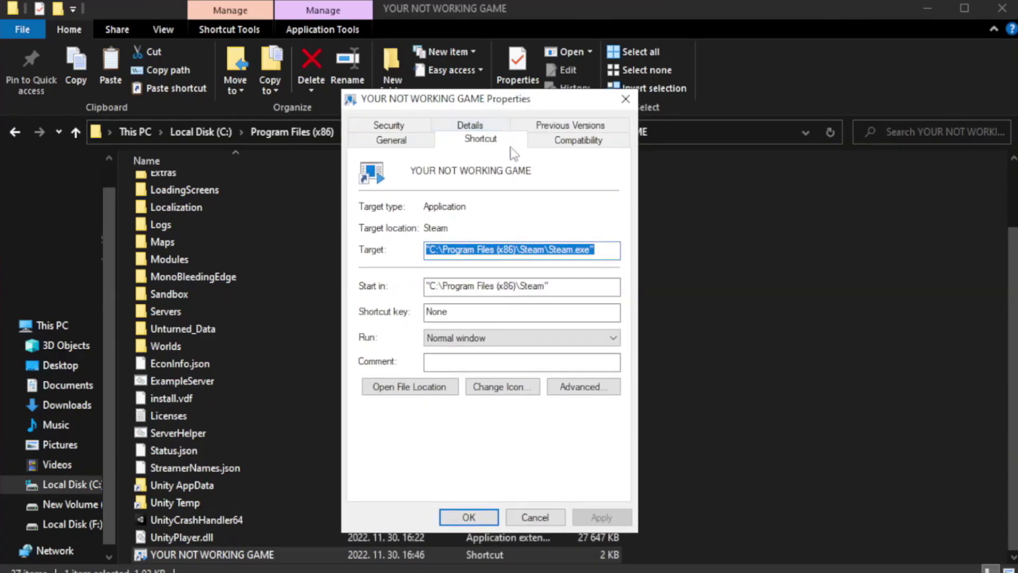
click(573, 143)
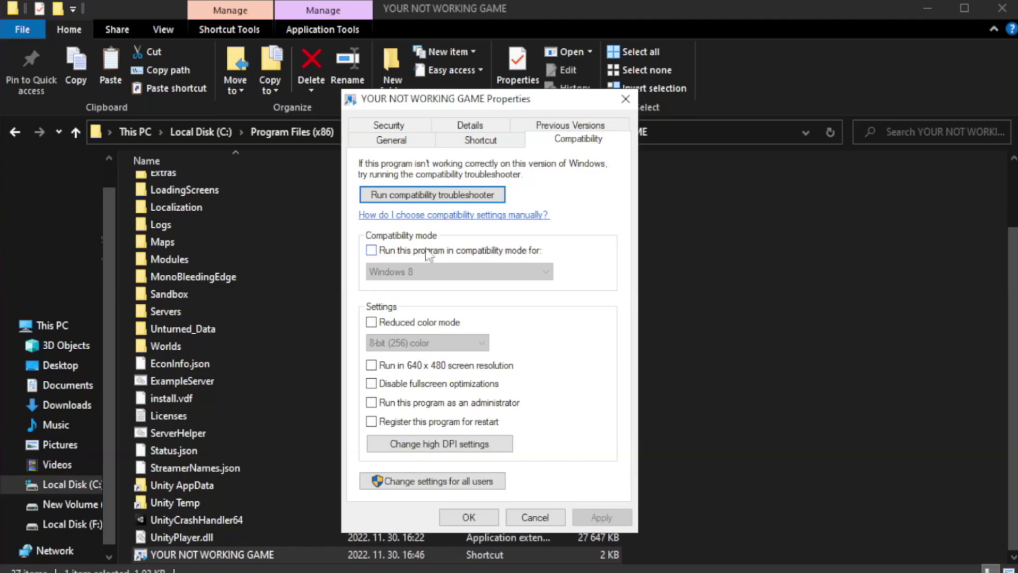
click(371, 249)
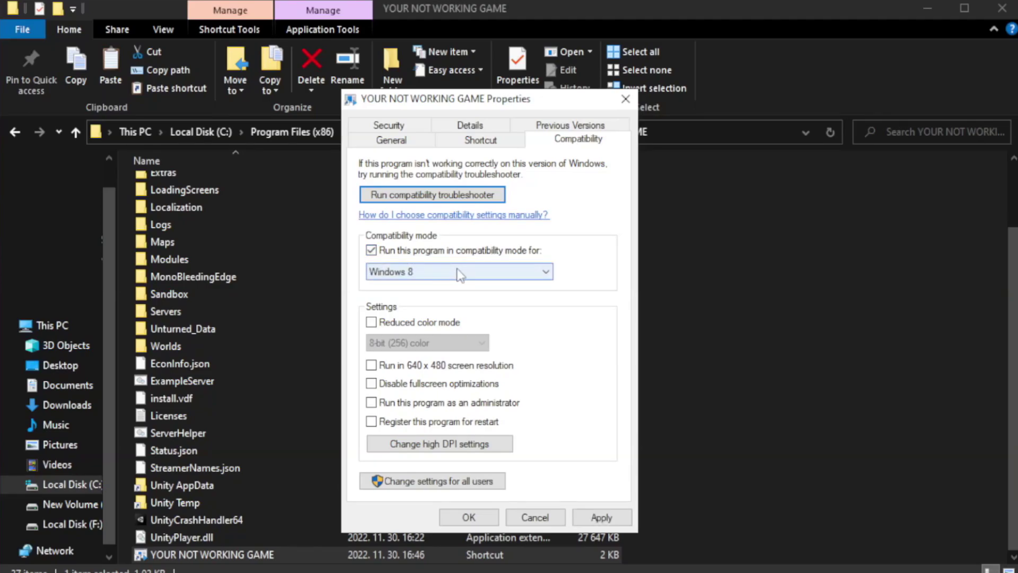
click(457, 271)
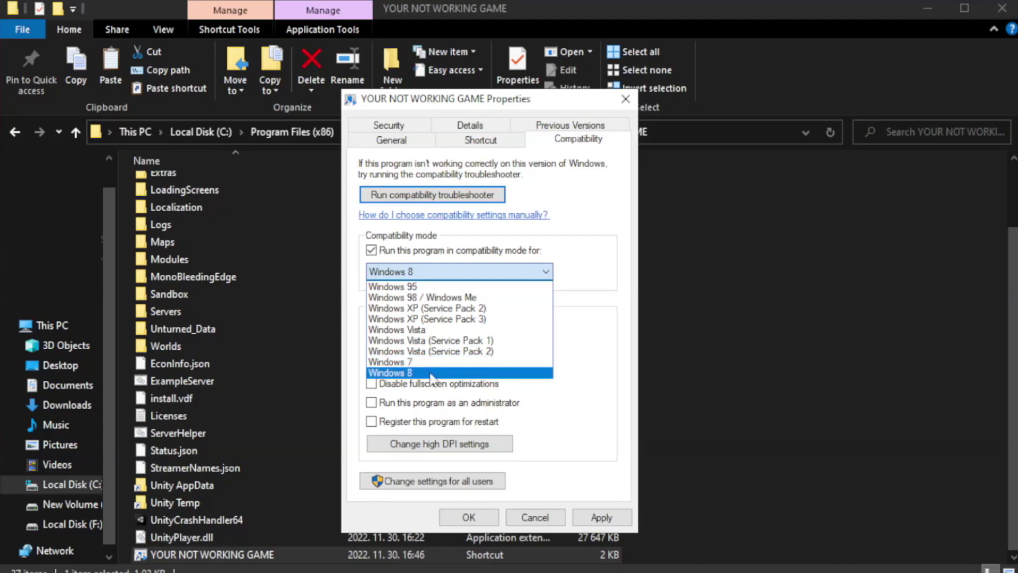
click(431, 373)
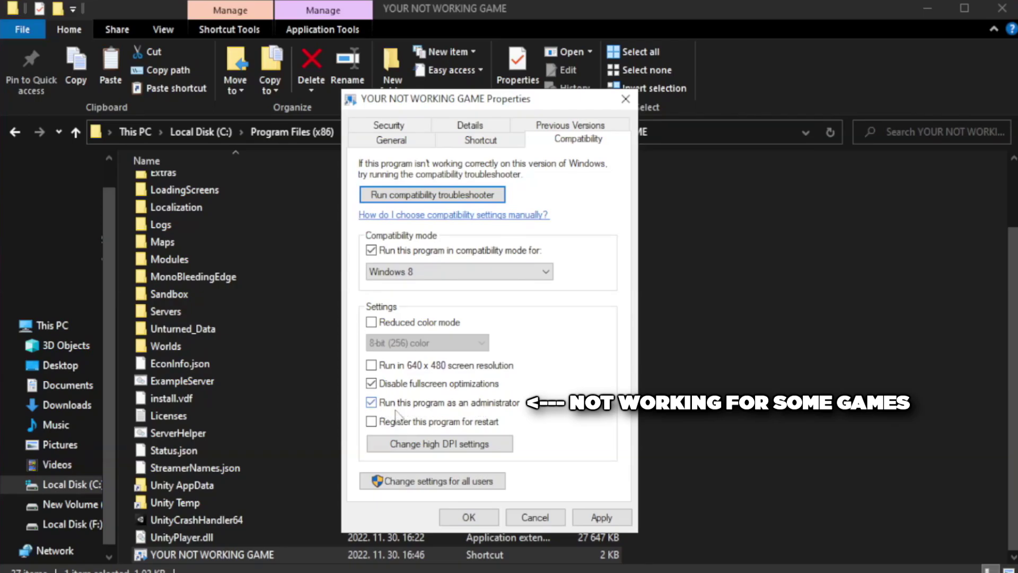
click(604, 519)
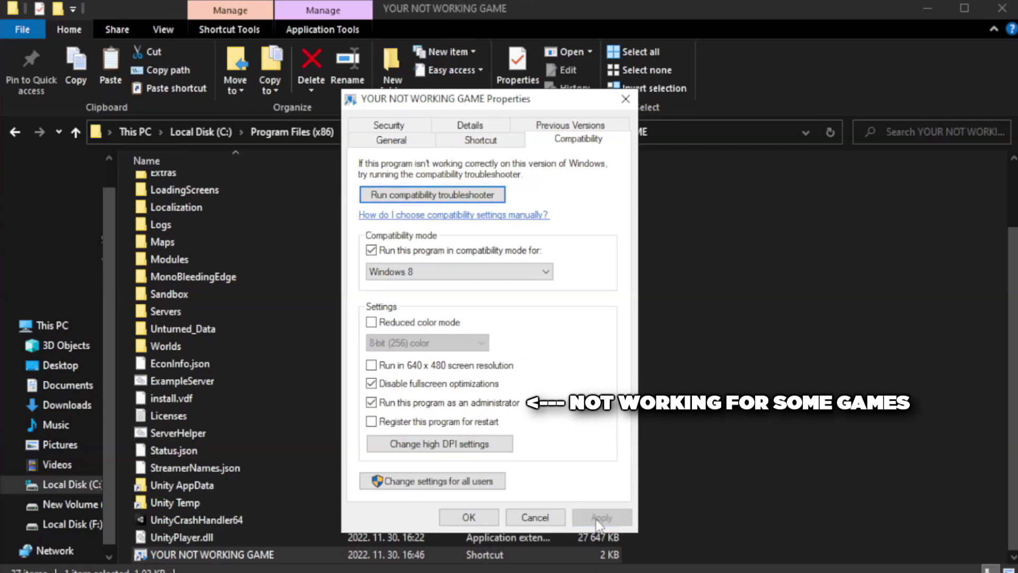
click(468, 519)
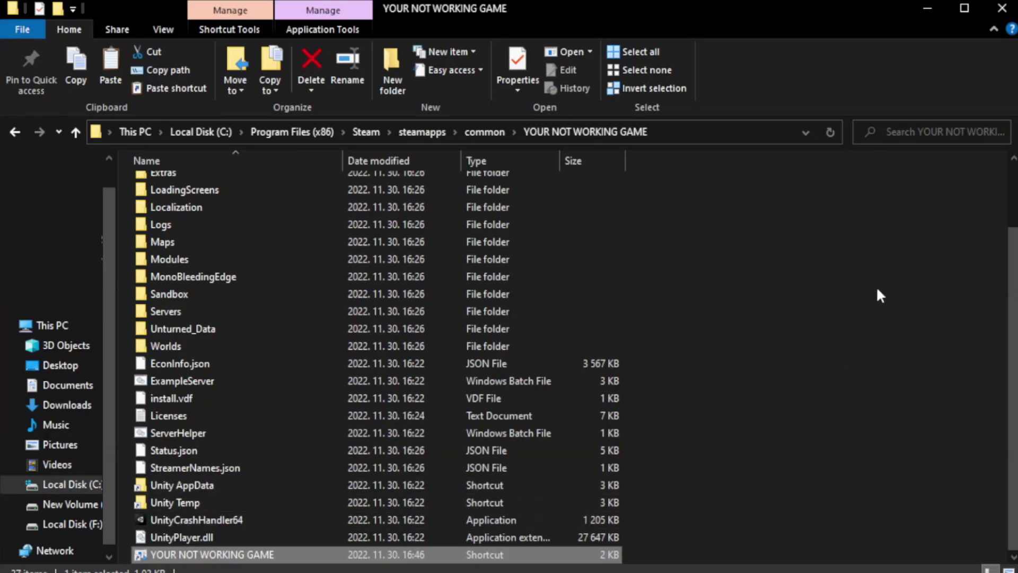
click(1003, 11)
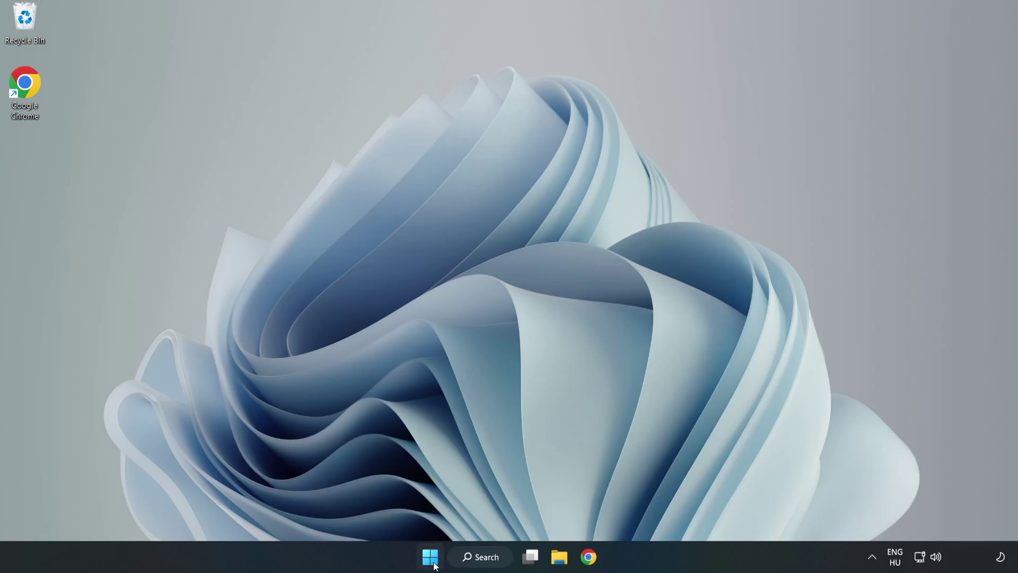
- Launch Task Manager and show its Startup apps list
right_click(430, 558)
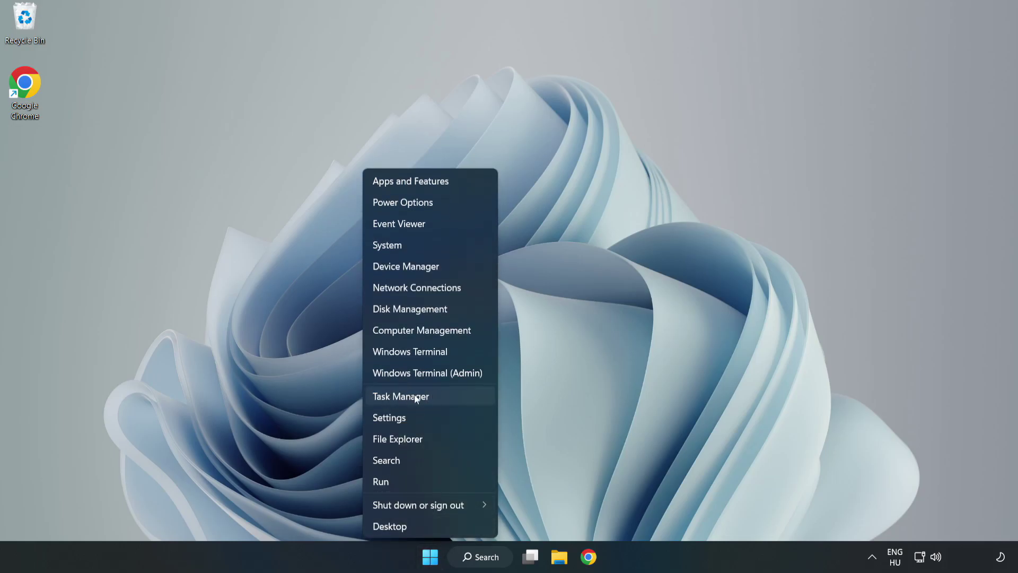
click(428, 396)
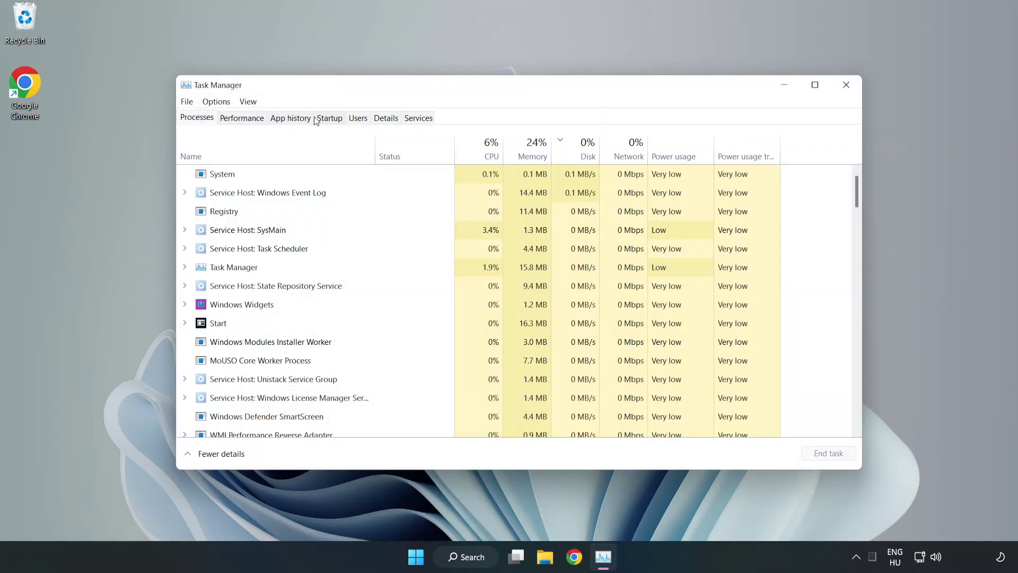
click(331, 121)
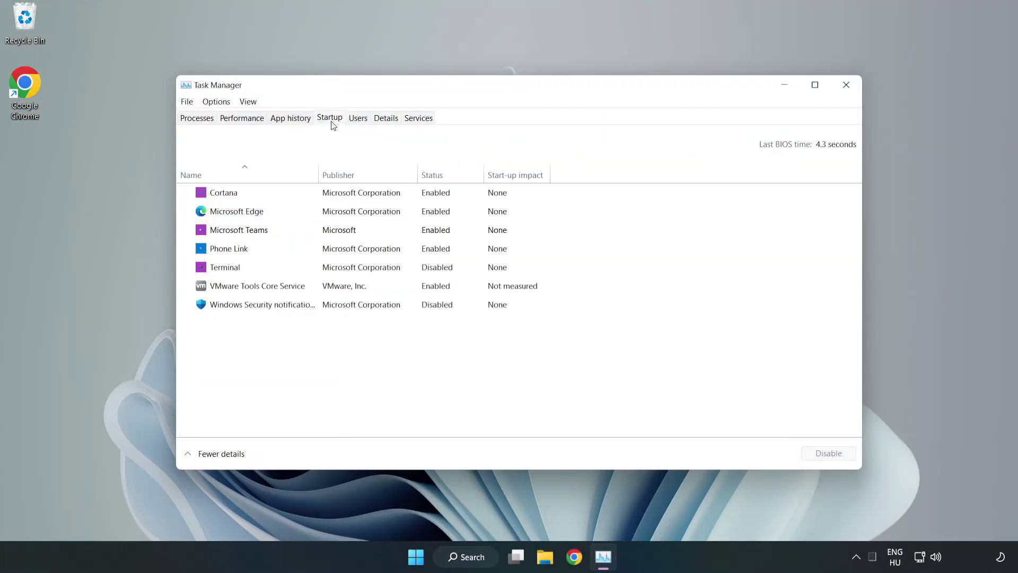
- Disable Cortana, Microsoft Edge, Microsoft Teams and Phone Link at startup, then close Task Manager
click(352, 195)
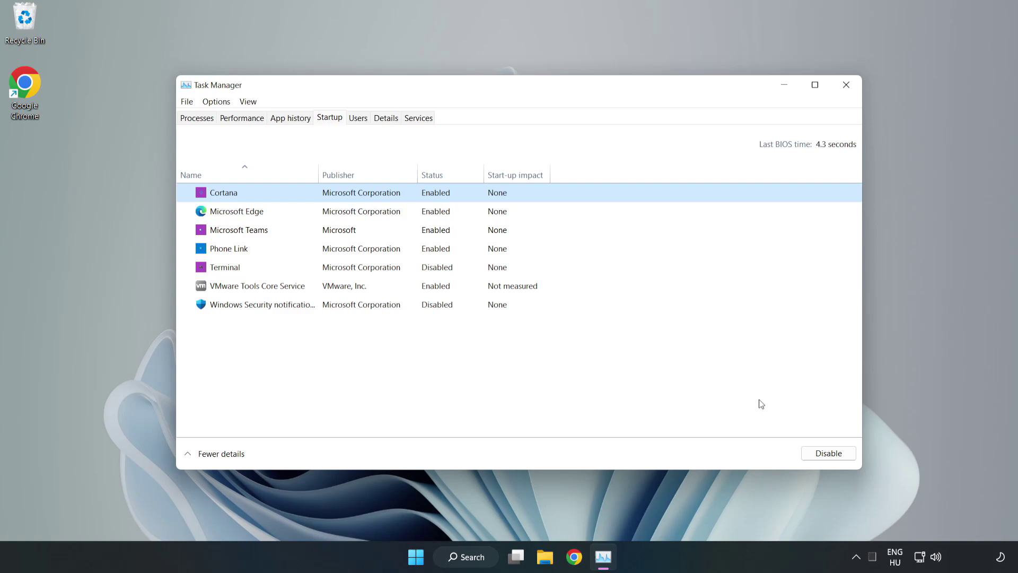
click(828, 453)
click(444, 213)
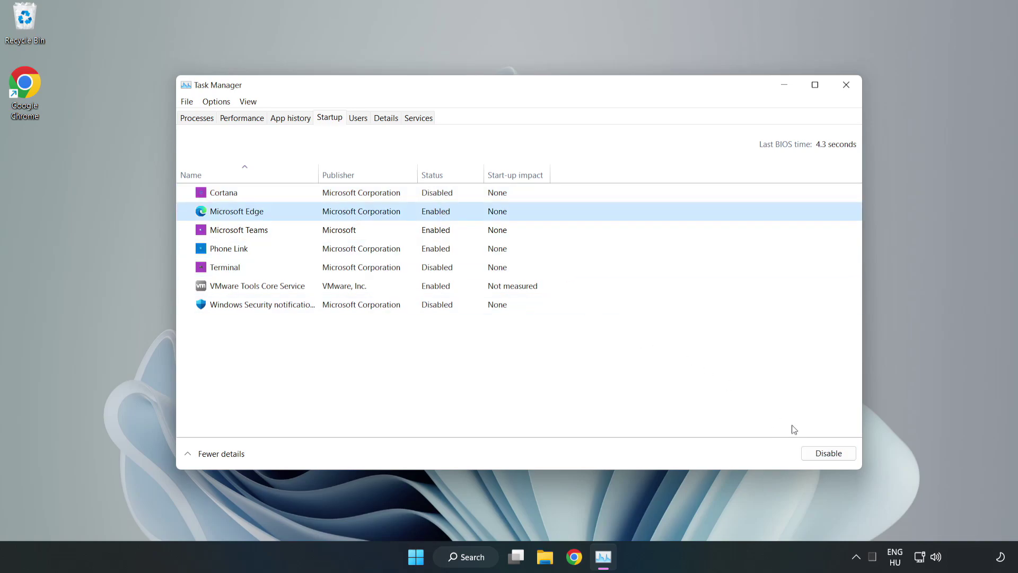
click(828, 453)
click(350, 232)
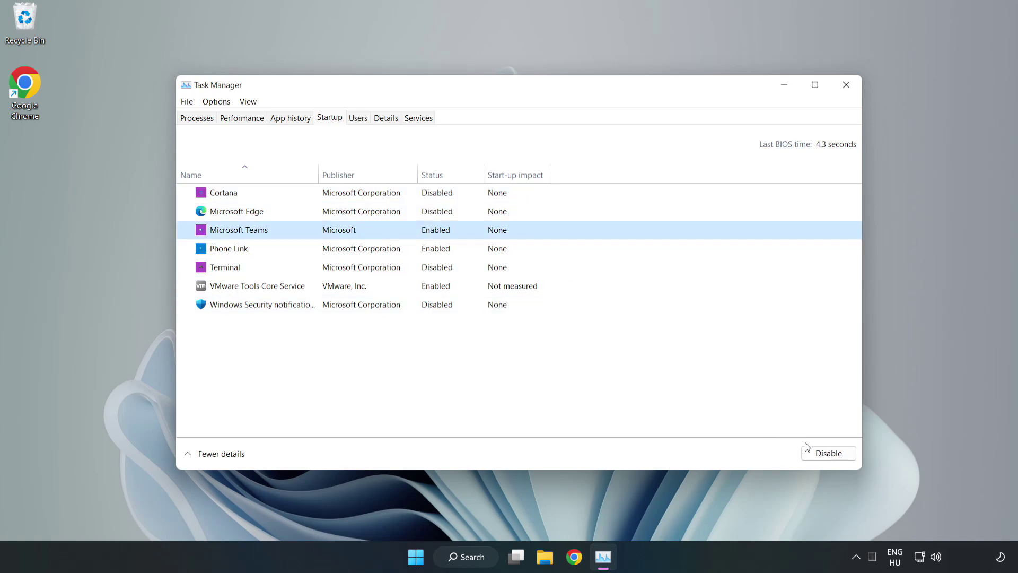
click(829, 452)
click(342, 251)
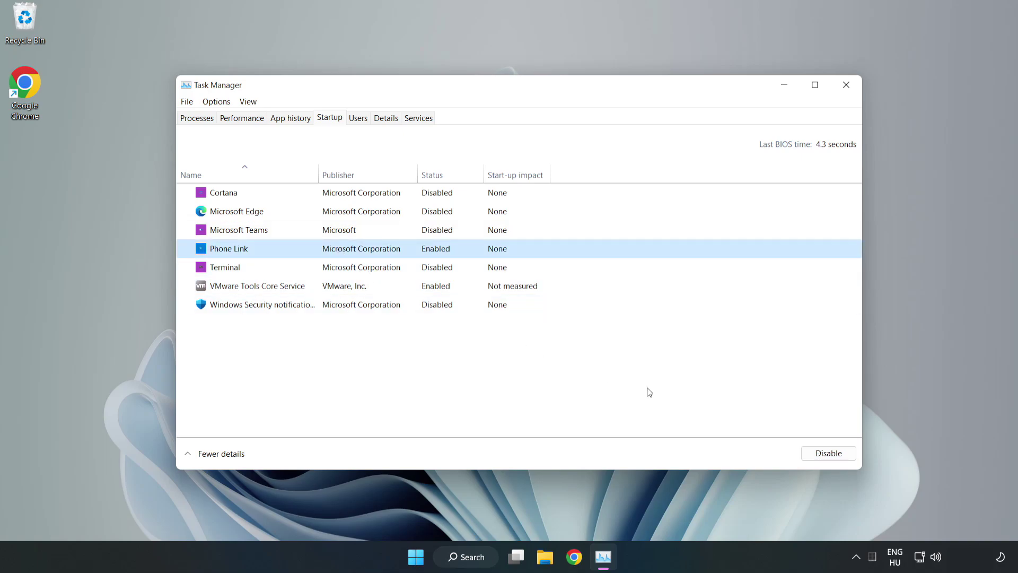
click(828, 453)
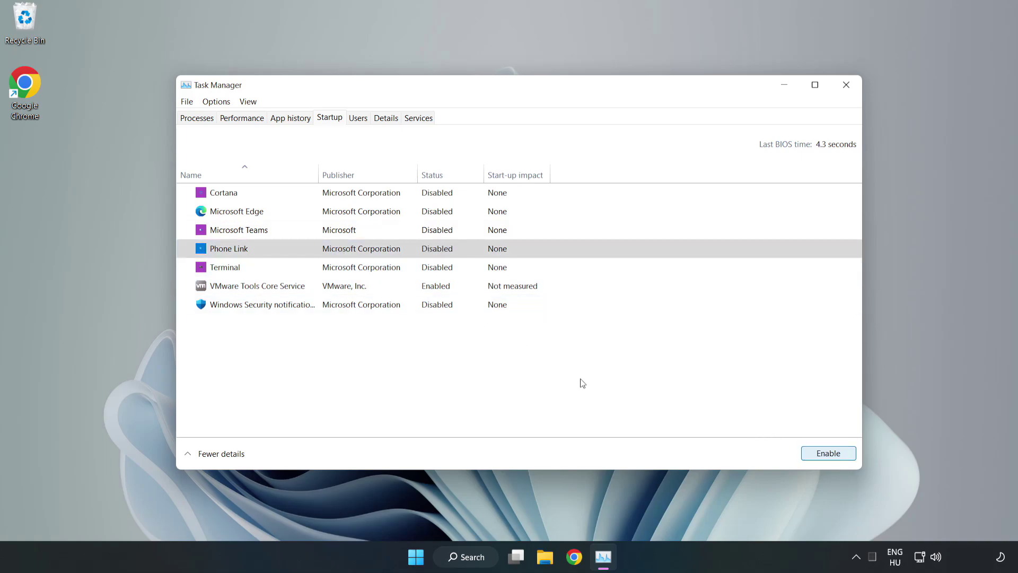
click(847, 87)
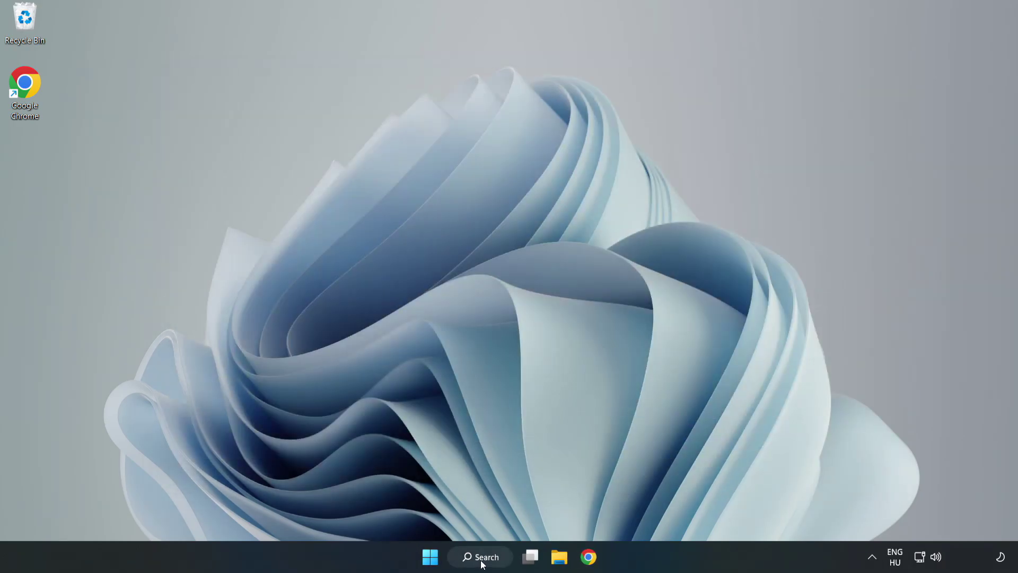
- Search for 'security' from the taskbar and launch the Windows Security app
click(483, 557)
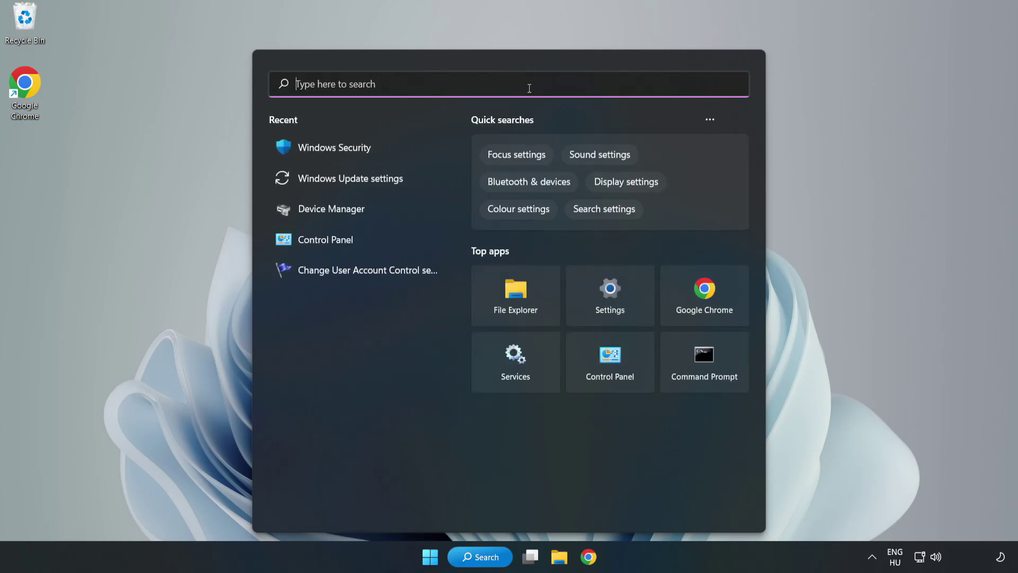
text(securi)
text(ty)
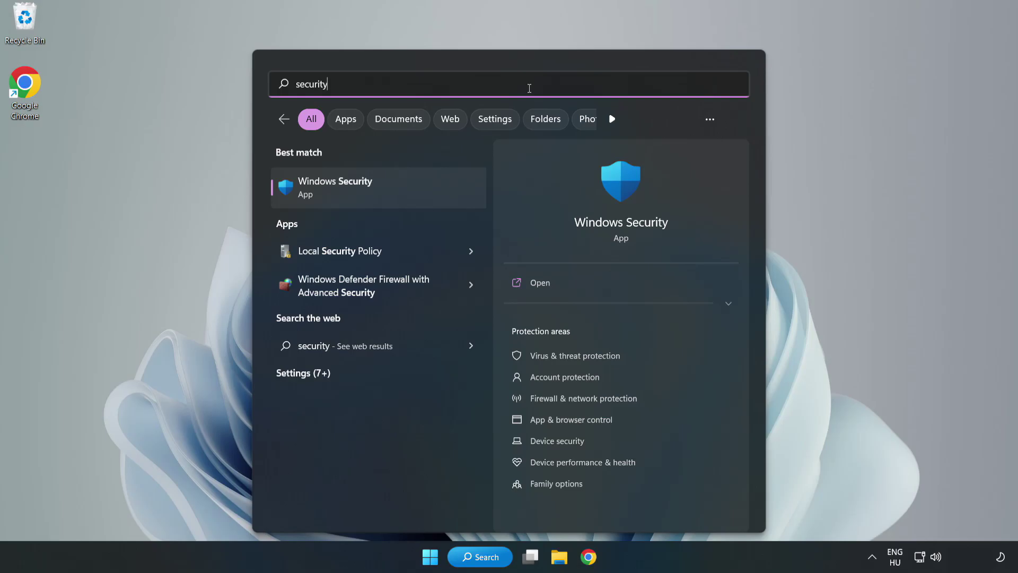
click(369, 192)
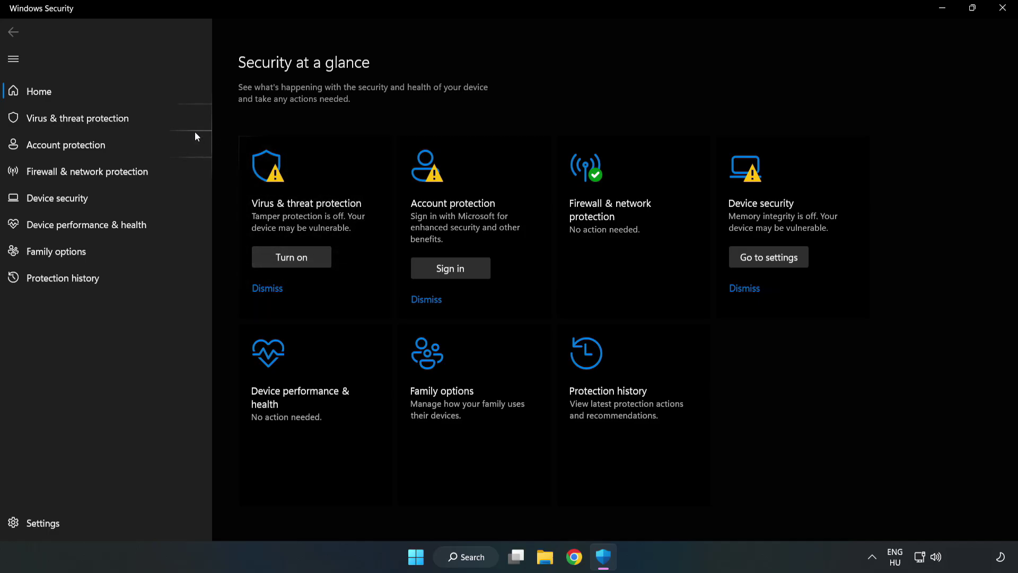
- Go to Virus & threat protection settings and open Add or remove exclusions
click(66, 121)
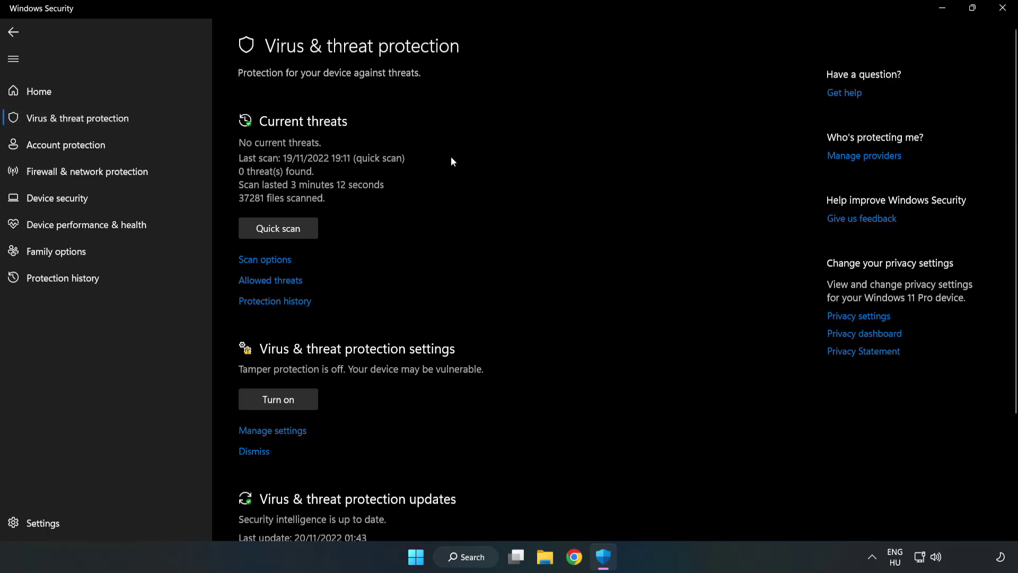
scroll(530, 205, down, 3)
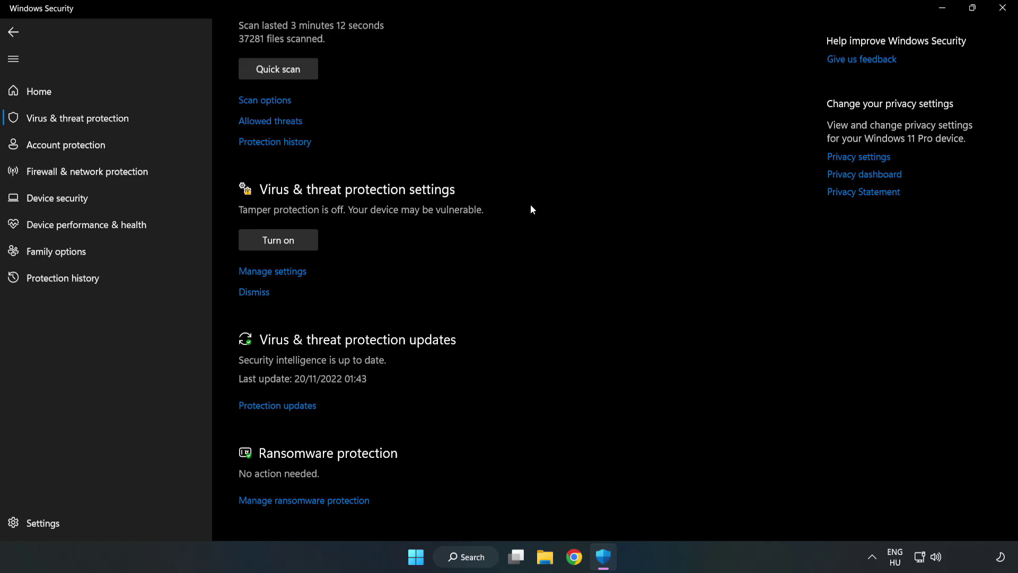
click(278, 274)
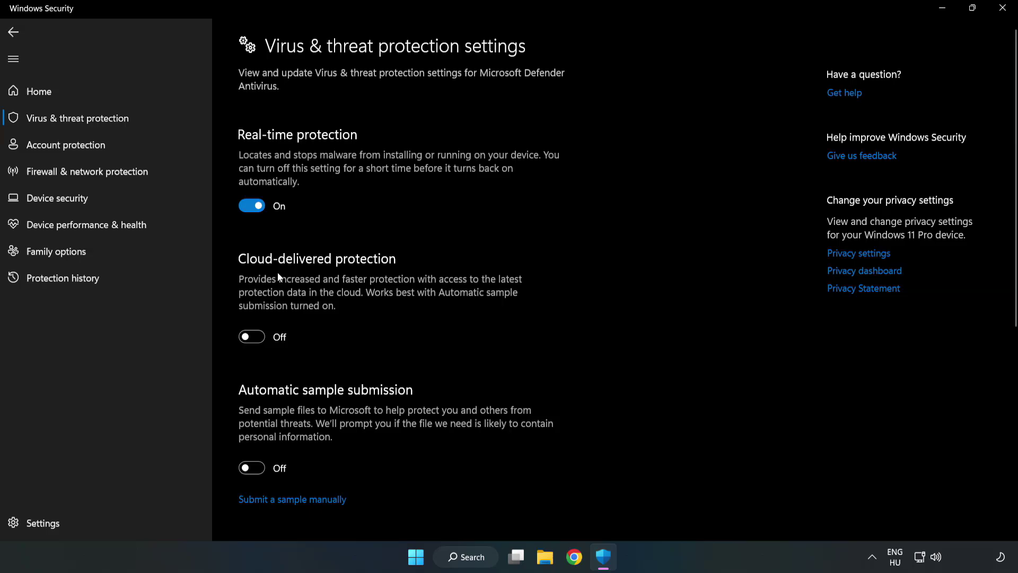
scroll(648, 272, down, 5)
scroll(647, 272, down, 3)
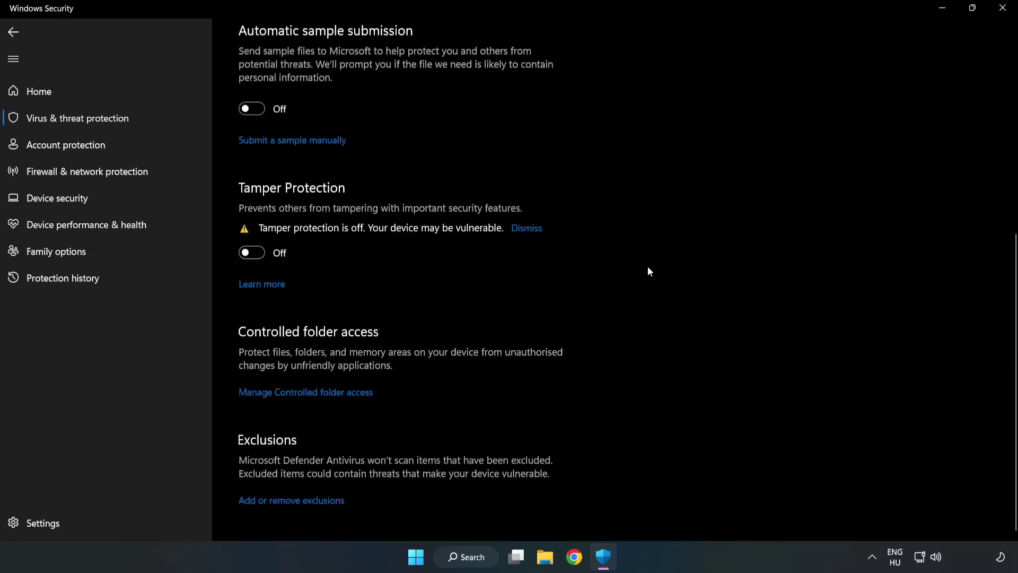
click(301, 502)
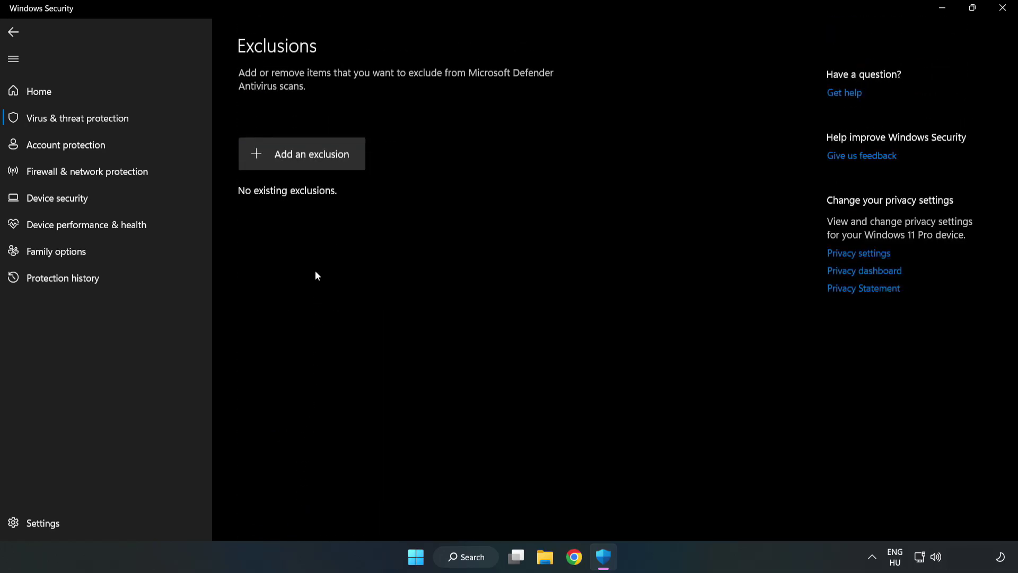
- Add a file exclusion for the NOT WORKING APP shortcut (chrome.exe) in Program Files (x86)
click(311, 157)
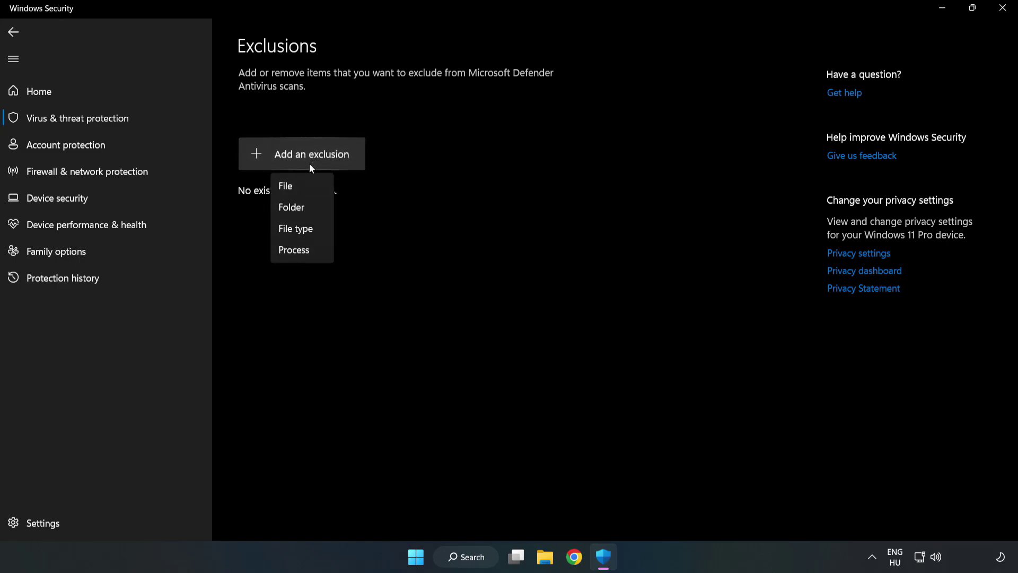
click(289, 186)
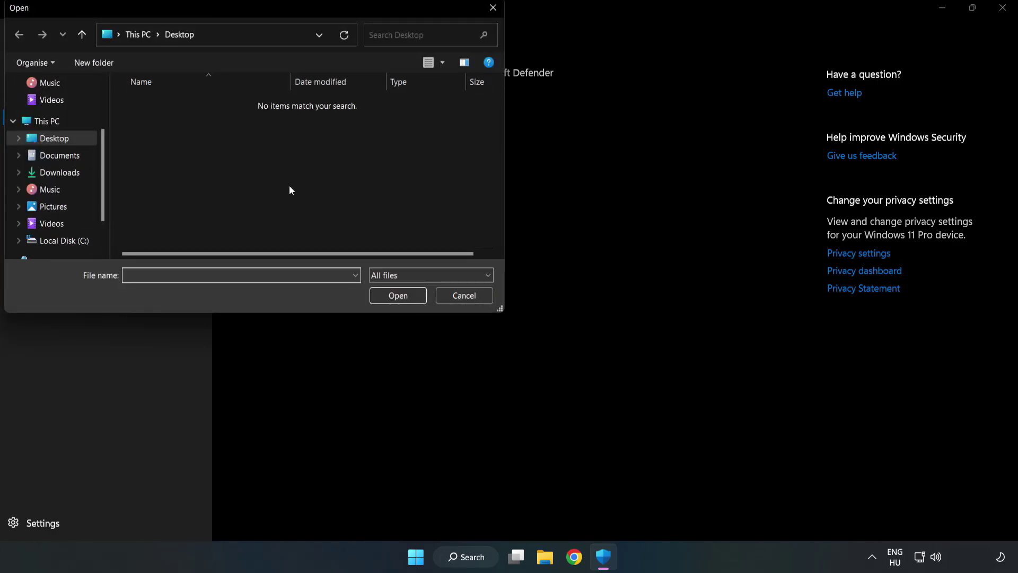
drag(273, 15, 469, 113)
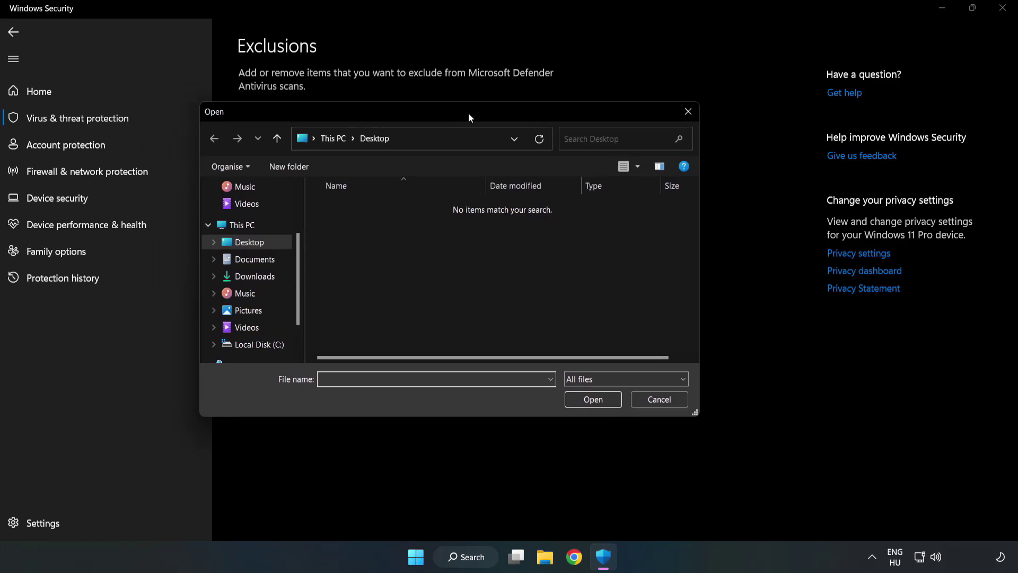
click(260, 345)
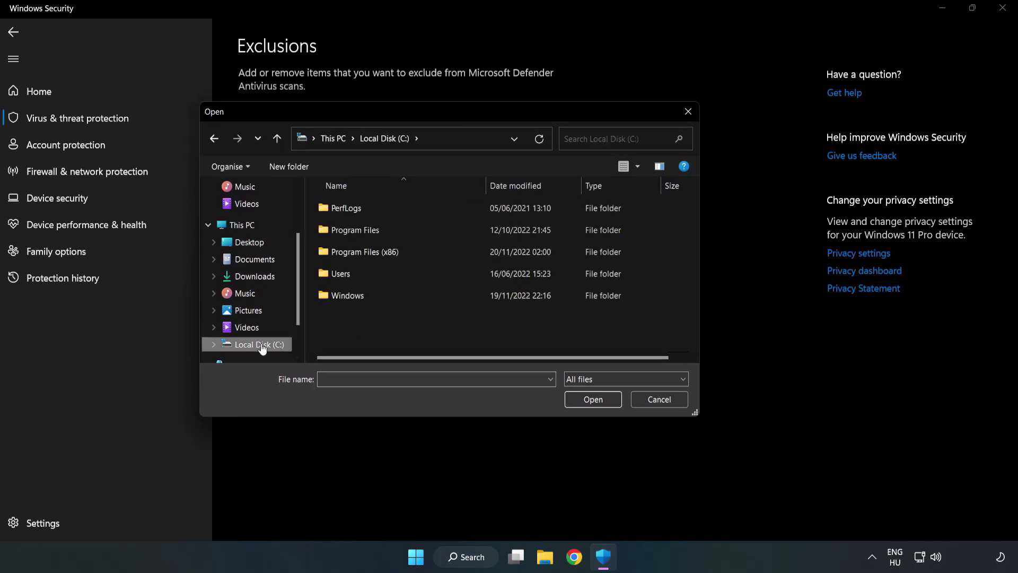
double_click(400, 253)
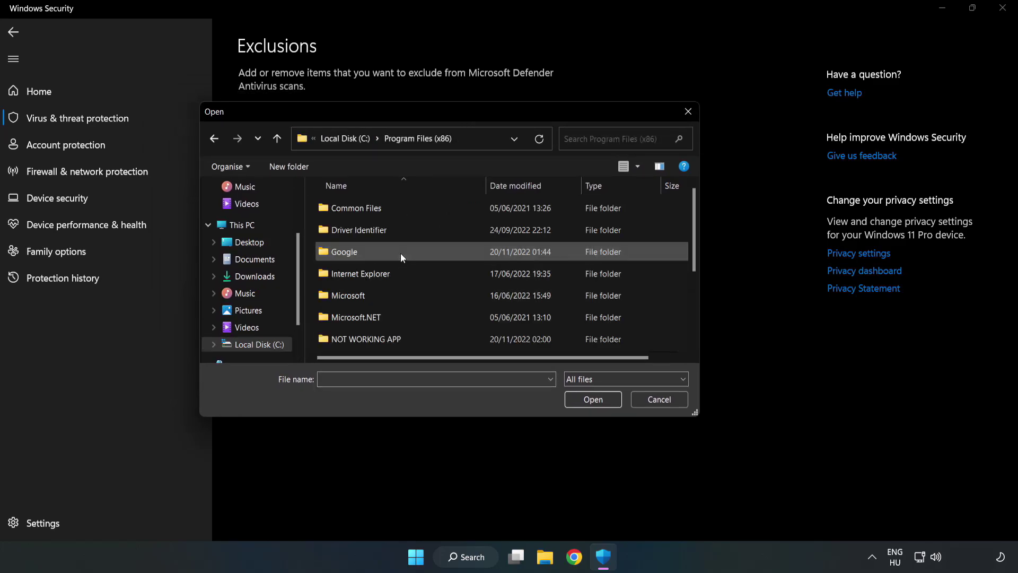
double_click(400, 338)
click(359, 208)
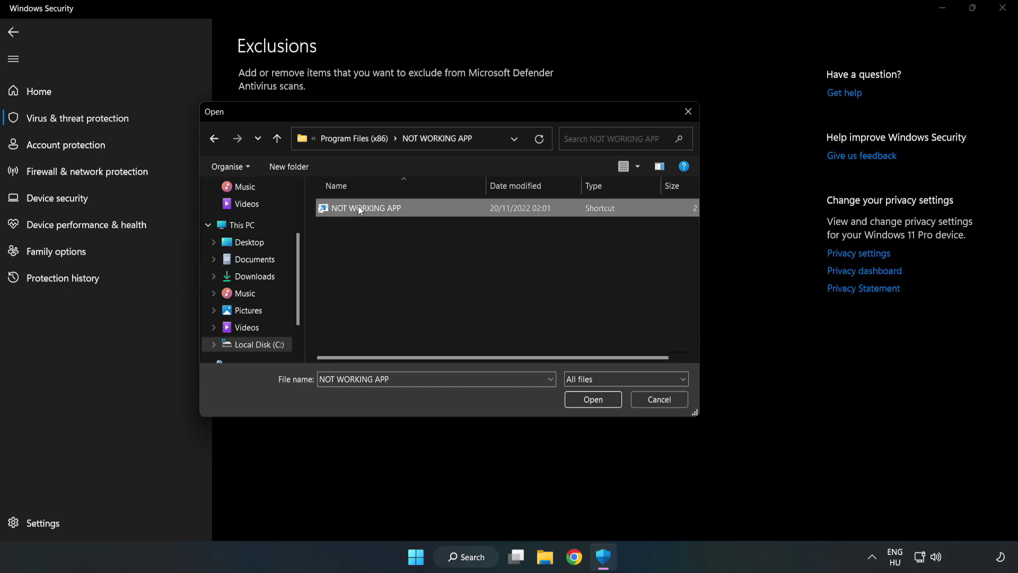
click(593, 401)
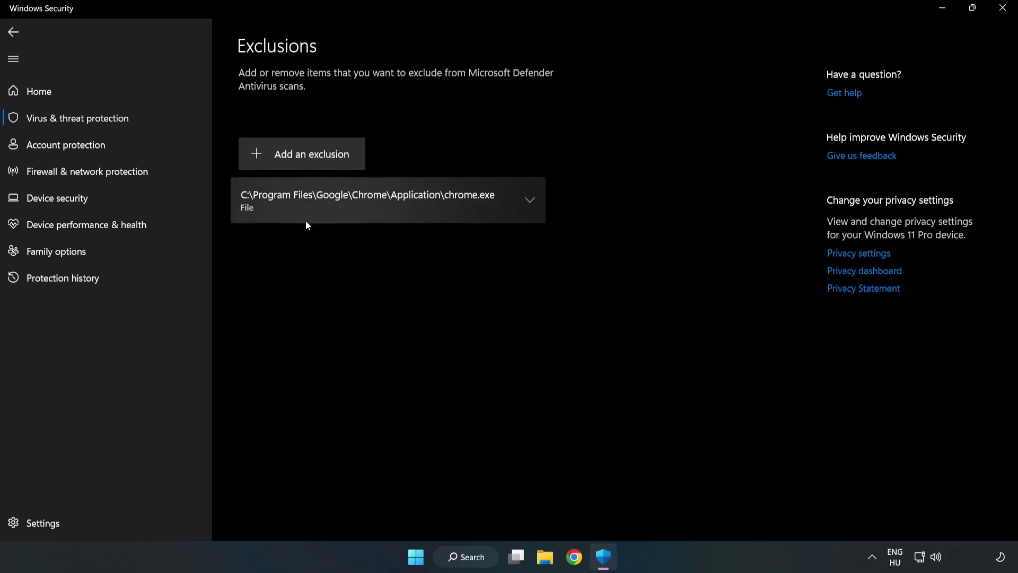
- Close the Windows Security window, leaving the chrome.exe exclusion in place
click(1003, 10)
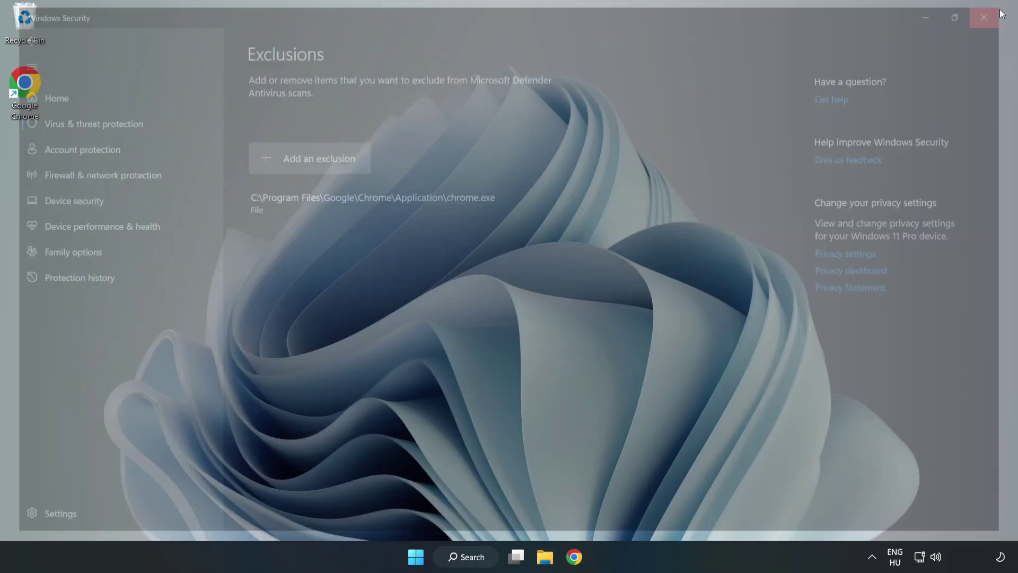